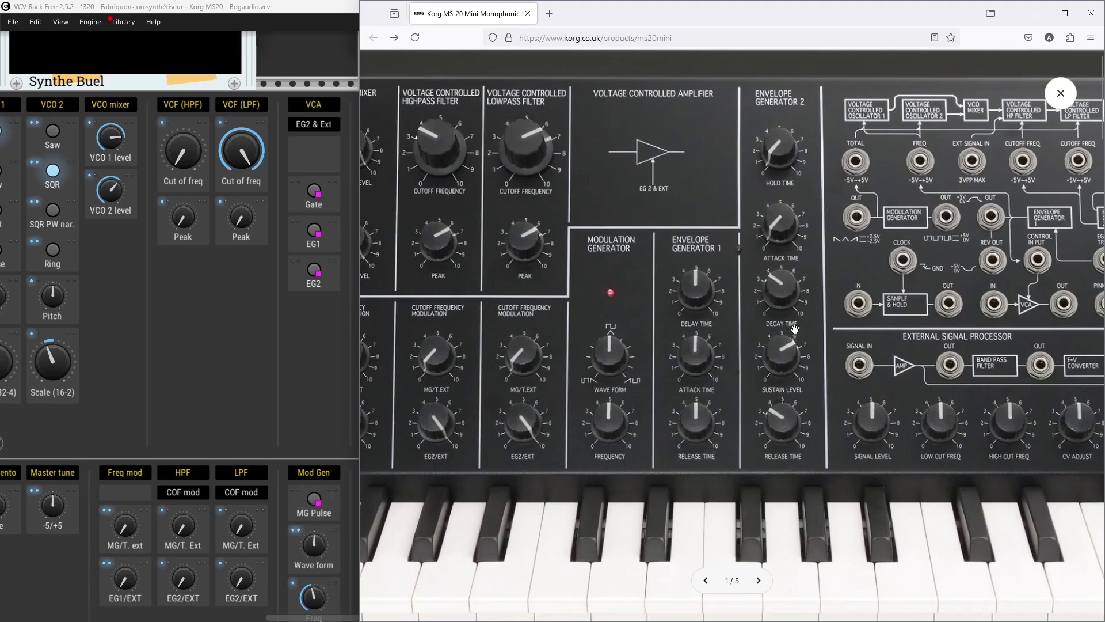
Examine the MS-20's patch panel photo, switch to Adobe Acrobat Pro and study the EG1, EG2 and trigger paths in the manual's block diagram
{"action": "left_click_drag", "start_coordinate": [902, 333], "coordinate": [713, 376]}
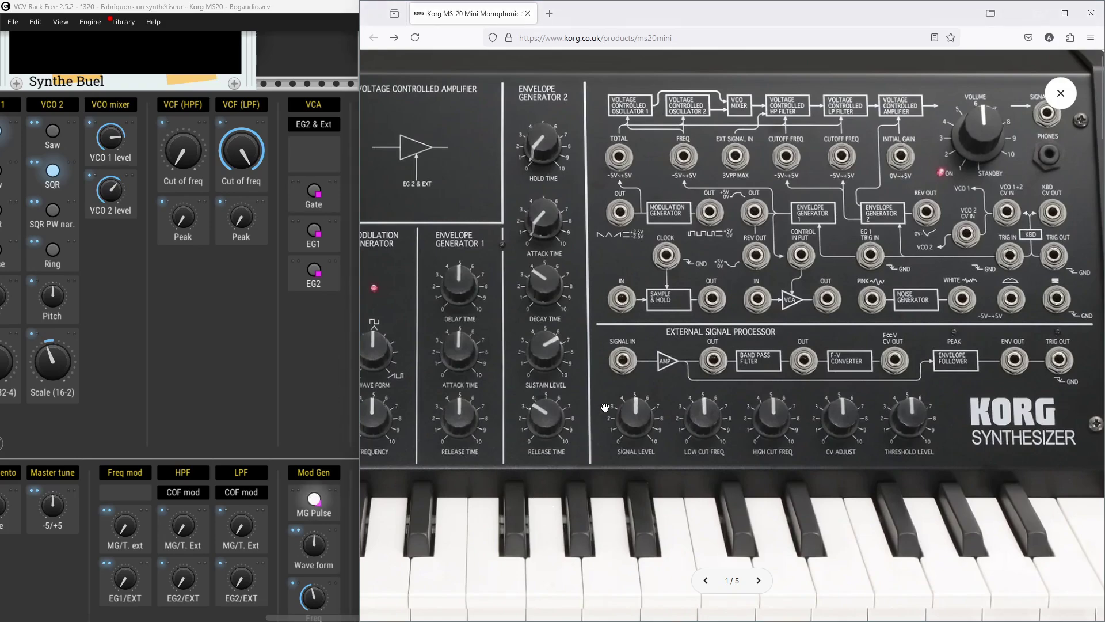
{"action": "key", "text": "alt+Tab"}
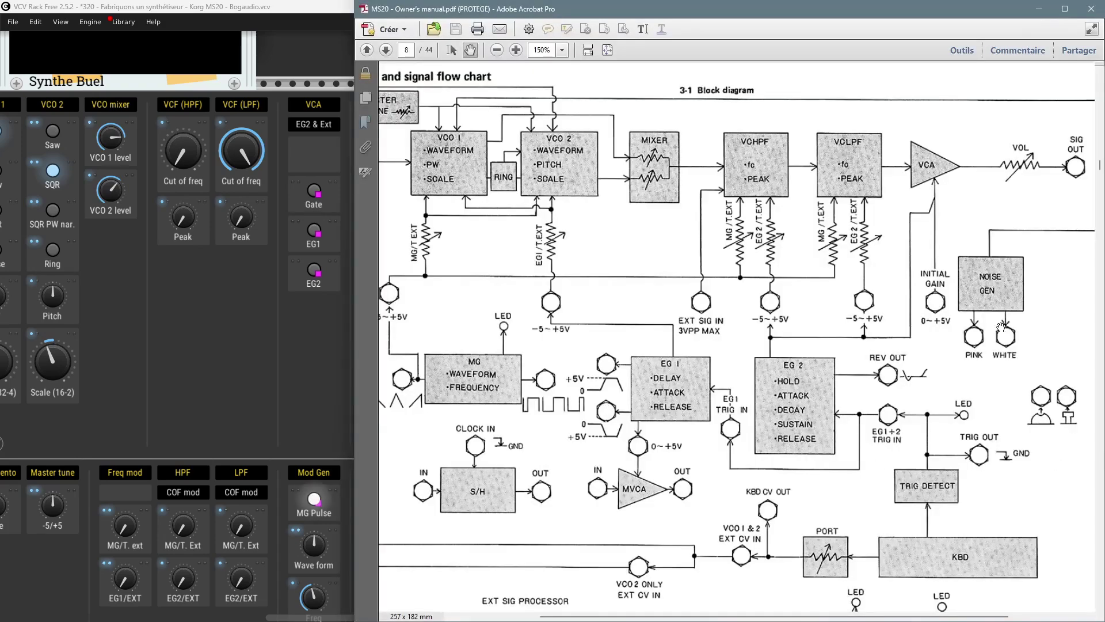
{"action": "left_click_drag", "start_coordinate": [975, 523], "coordinate": [940, 493]}
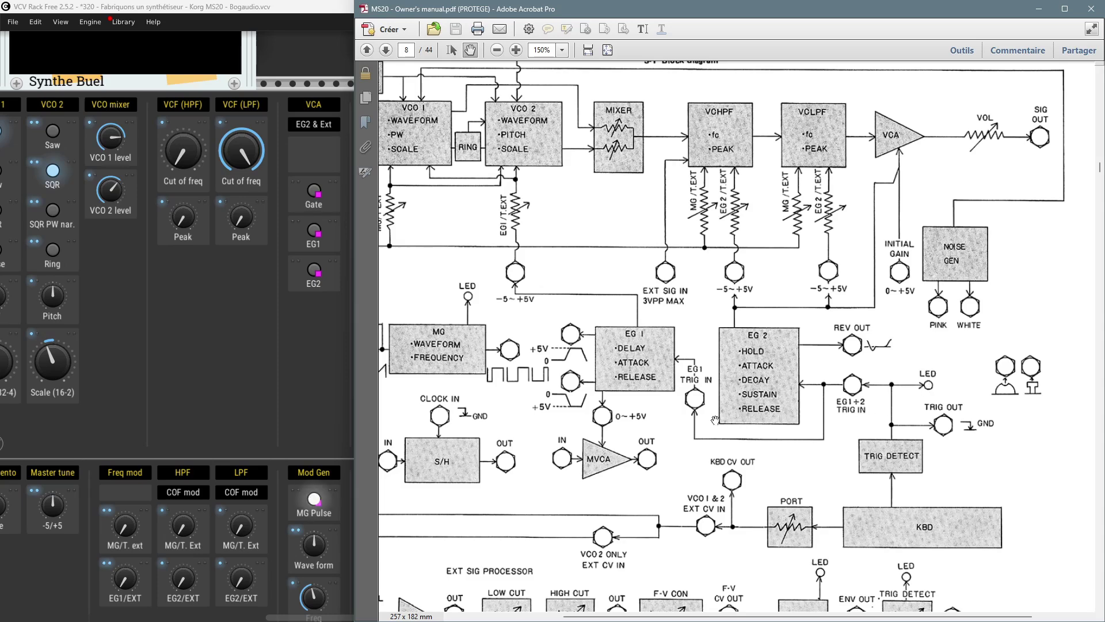
{"action": "left_click_drag", "start_coordinate": [679, 453], "coordinate": [745, 466]}
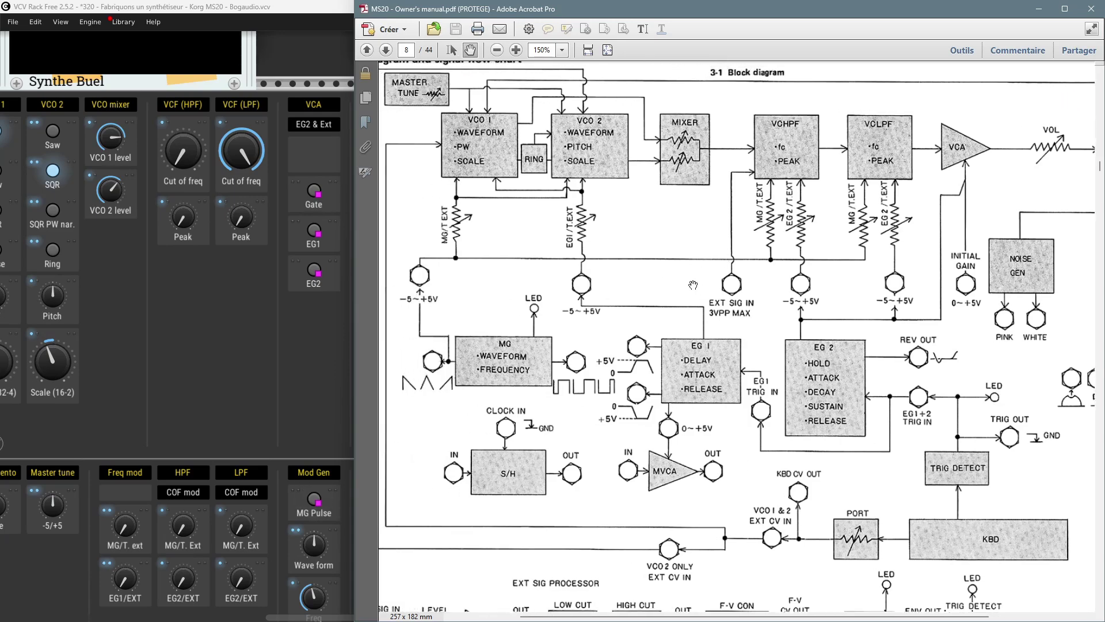
{"action": "mouse_move", "coordinate": [693, 285]}
{"action": "left_mouse_down"}
{"action": "mouse_move", "coordinate": [702, 300]}
{"action": "mouse_move", "coordinate": [768, 312]}
{"action": "mouse_move", "coordinate": [701, 290]}
{"action": "left_mouse_up"}
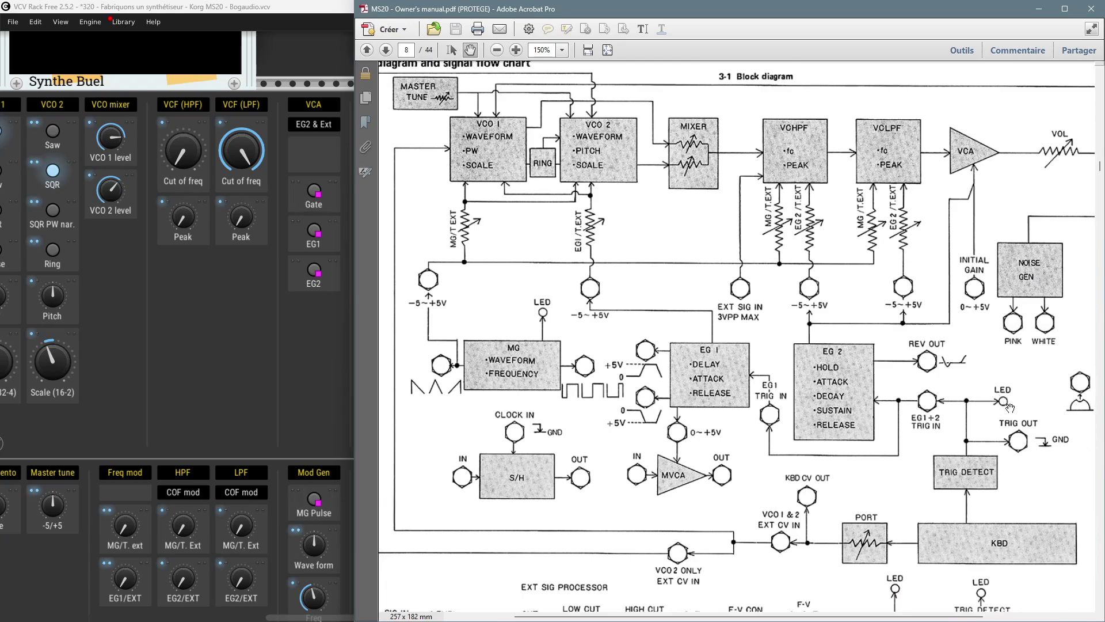
Switch to VCV Rack and trigger the VCA Gate to check how the Gate, EG1 and EG2 lights respond
{"action": "left_click", "coordinate": [215, 382]}
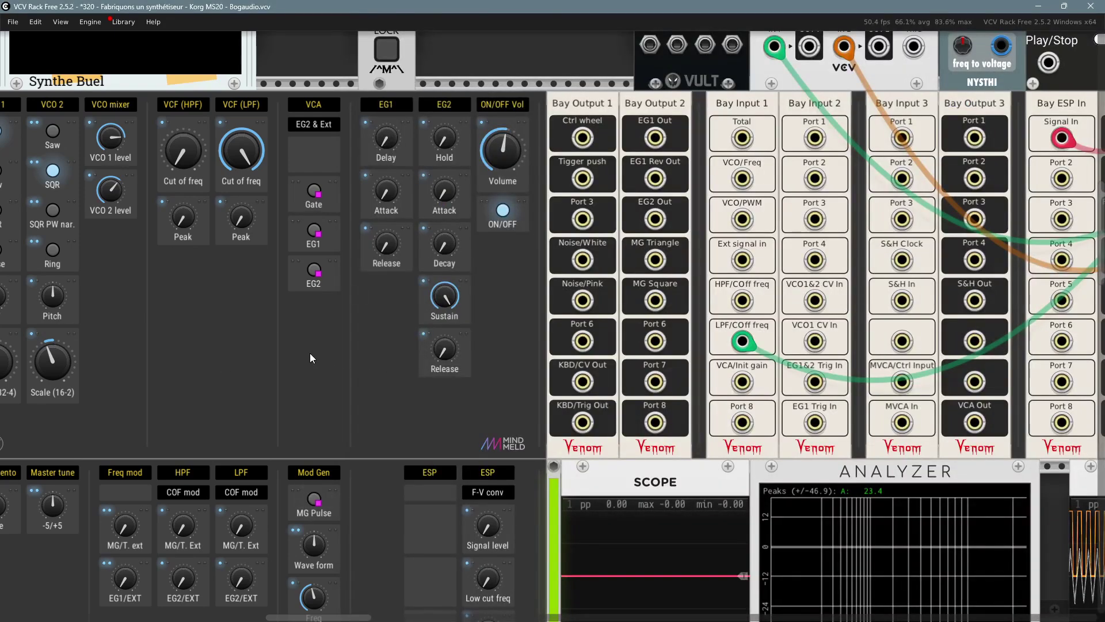
{"action": "scroll", "coordinate": [310, 353], "scroll_direction": "up", "scroll_amount": 3}
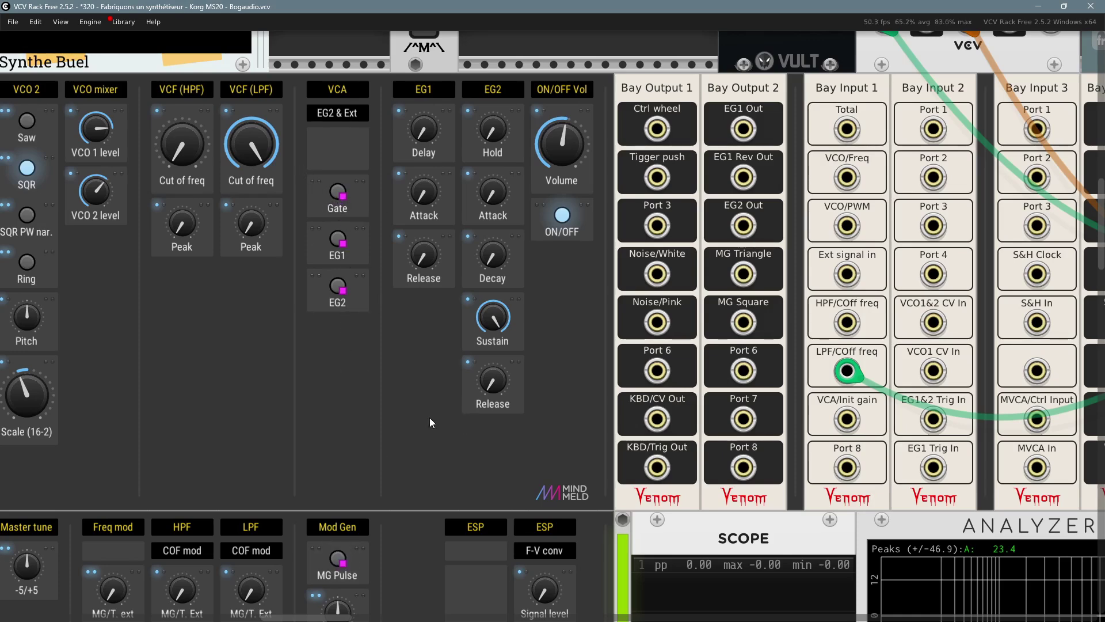
{"action": "left_click_drag", "start_coordinate": [430, 418], "coordinate": [383, 423]}
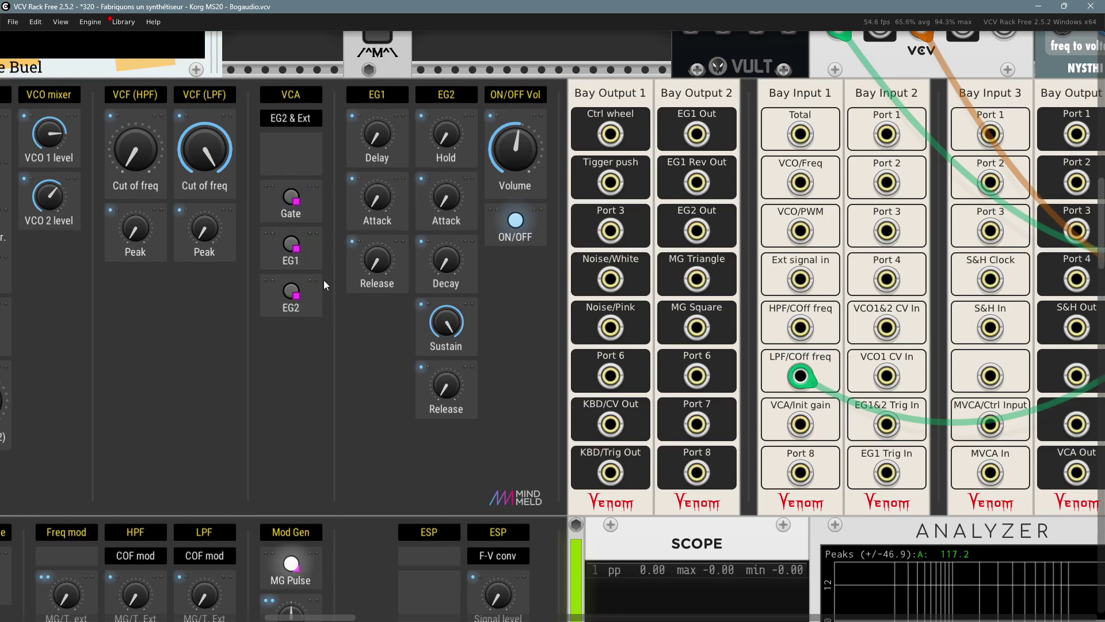
{"action": "mouse_move", "coordinate": [293, 200]}
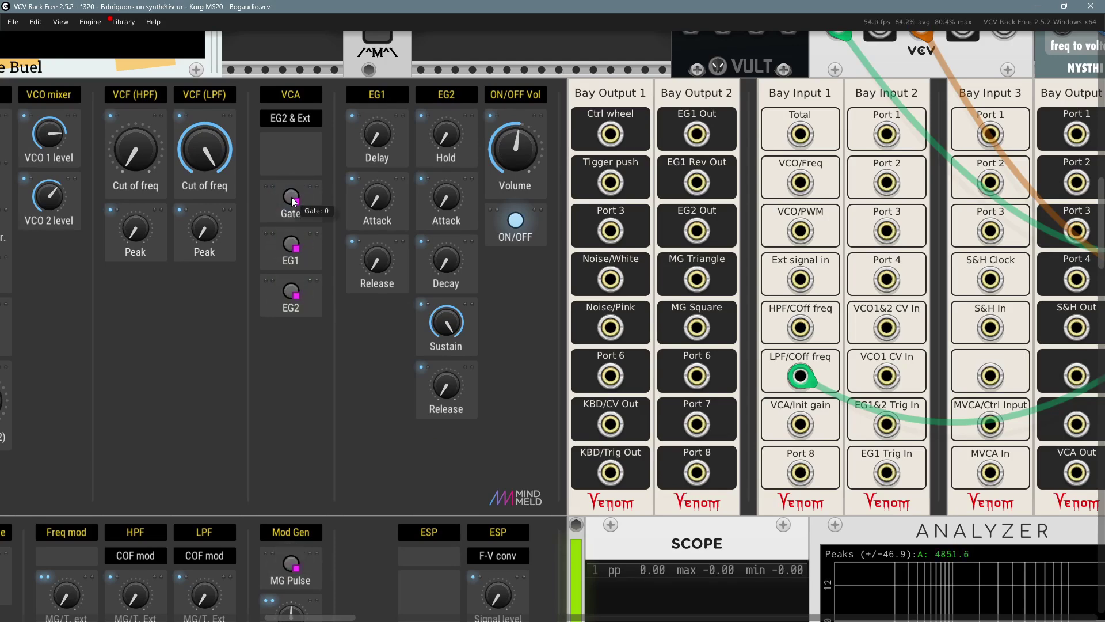
{"action": "left_click", "coordinate": [292, 198]}
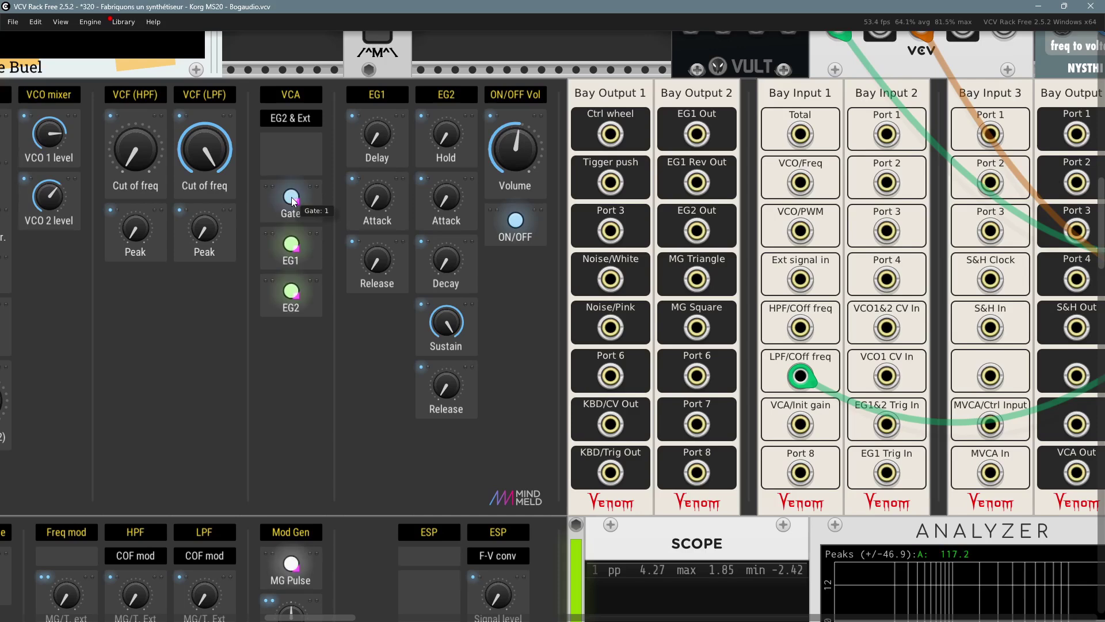
{"action": "left_click", "coordinate": [292, 198]}
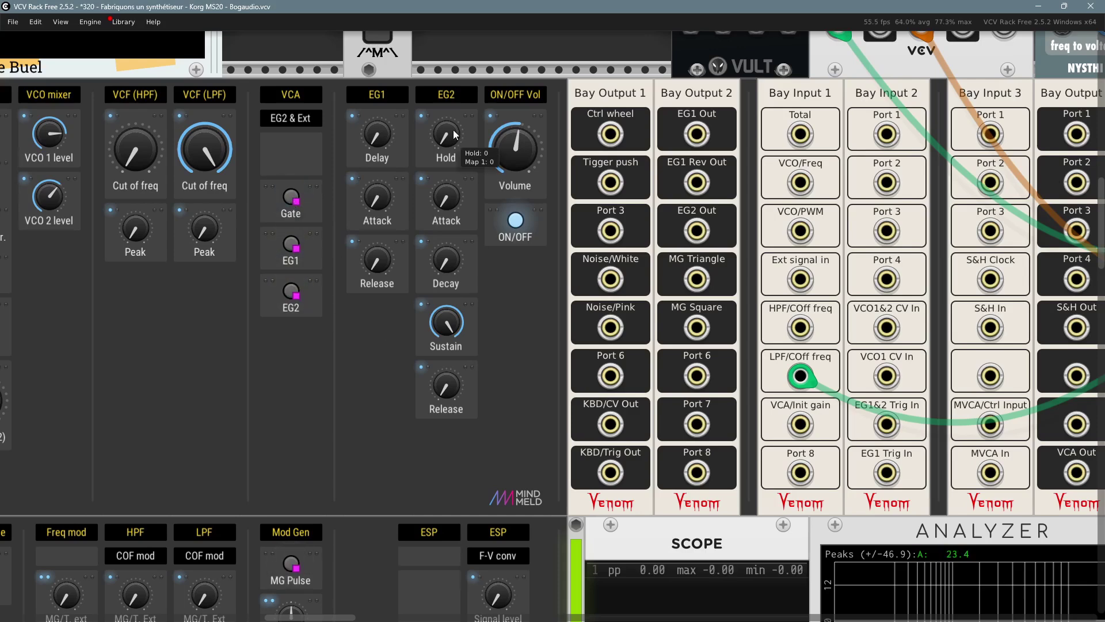
{"action": "left_click", "coordinate": [291, 563]}
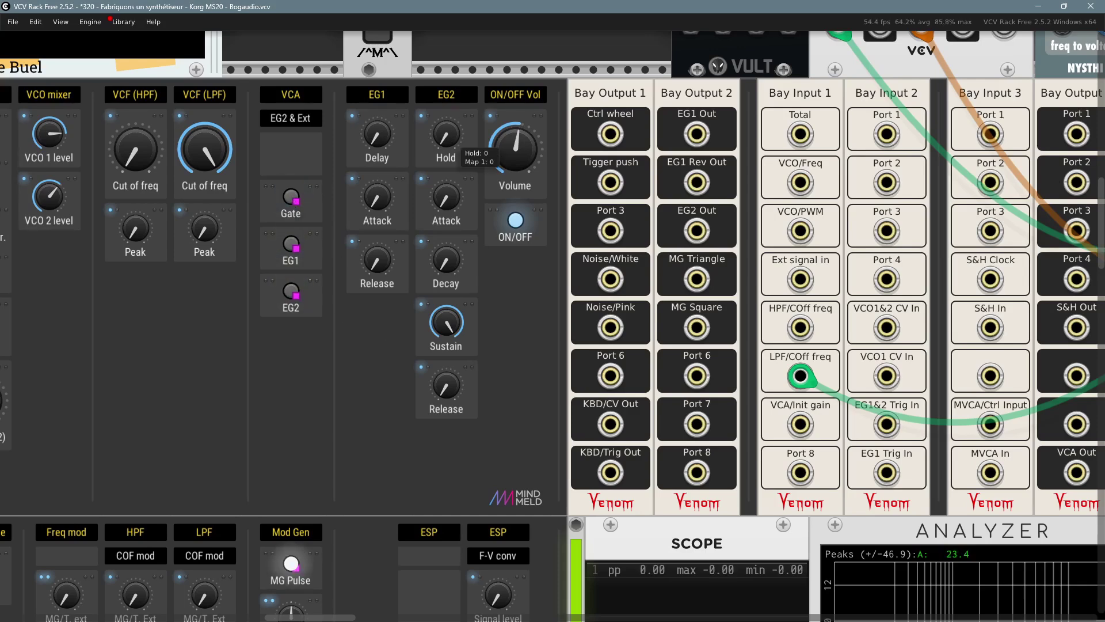
Raise EG2's Hold to about 0.38 and test its effect on the VCA lights with the gate
{"action": "left_click_drag", "start_coordinate": [446, 134], "coordinate": [446, 124]}
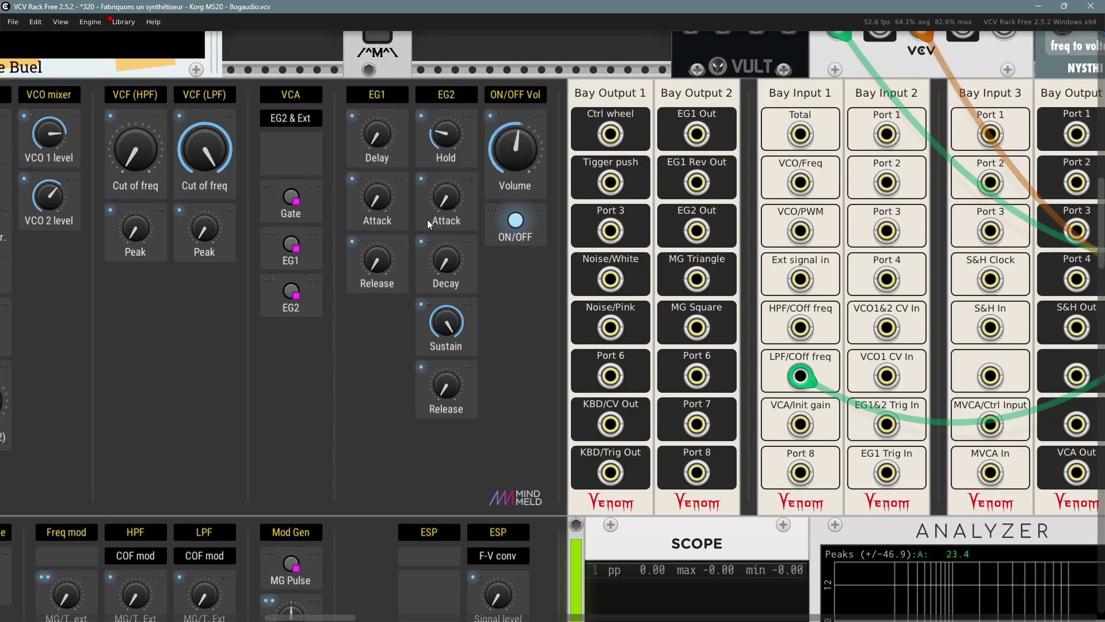
{"action": "left_click", "coordinate": [292, 198]}
{"action": "left_click", "coordinate": [291, 206]}
{"action": "left_click_drag", "start_coordinate": [451, 142], "coordinate": [452, 134]}
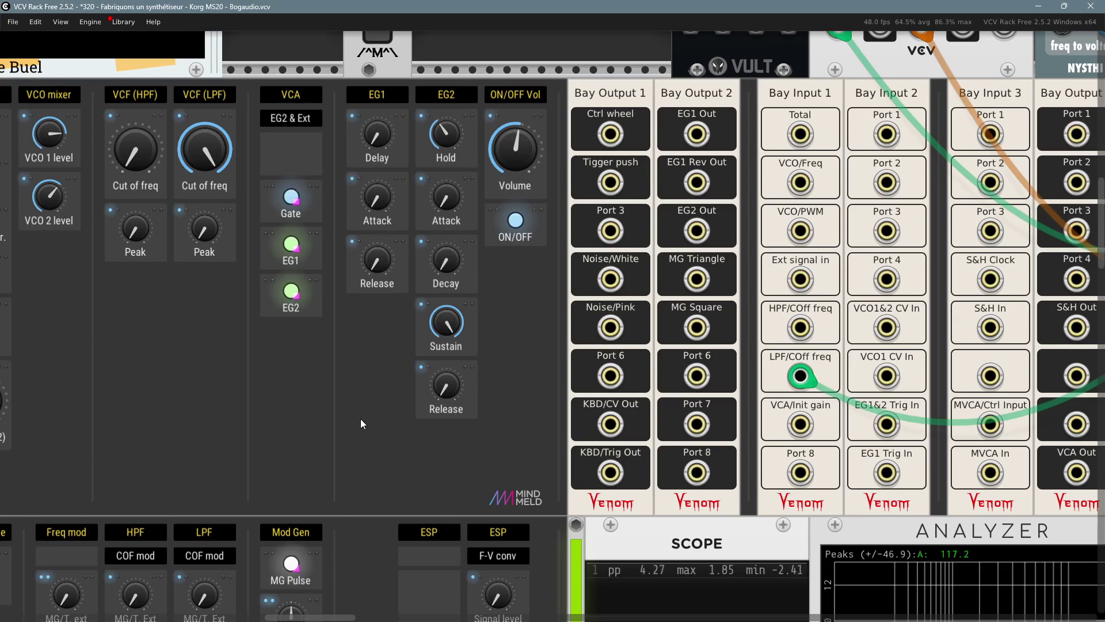
{"action": "mouse_move", "coordinate": [444, 131]}
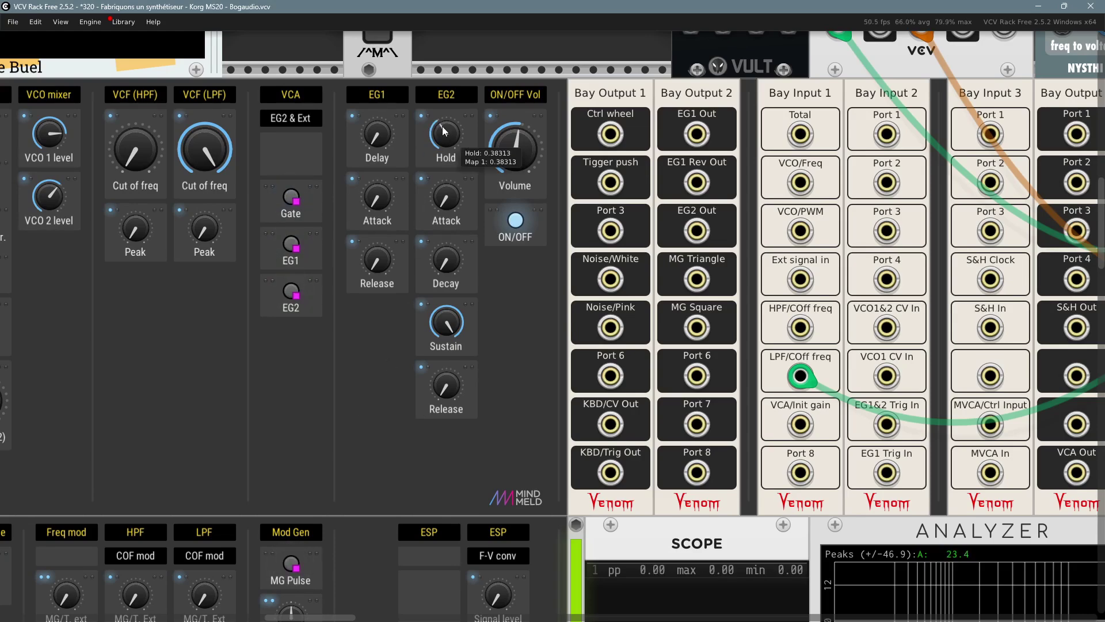
Try EG2's Sustain at 0 and at about 0.6 while checking the EG2 light
{"action": "mouse_move", "coordinate": [445, 321]}
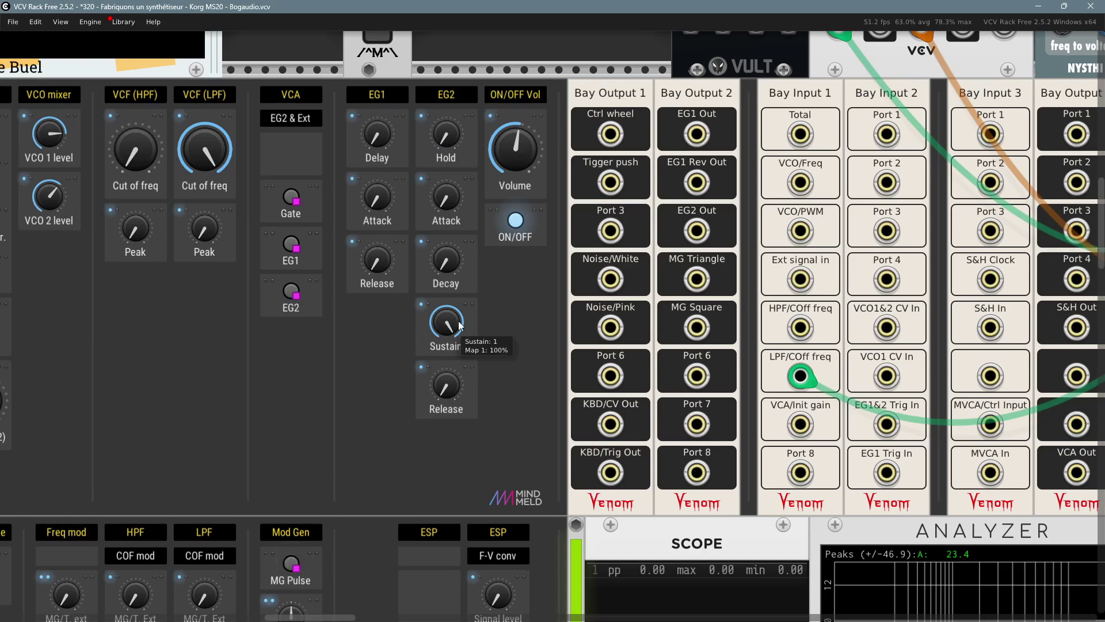
{"action": "left_click_drag", "start_coordinate": [448, 325], "coordinate": [448, 413]}
{"action": "mouse_move", "coordinate": [442, 319]}
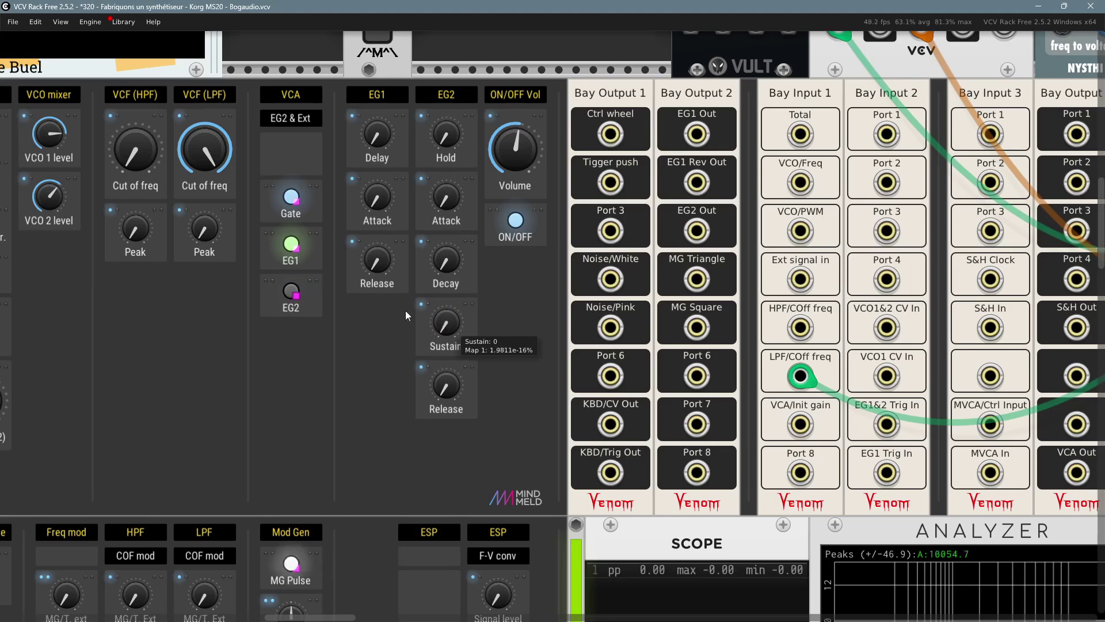
{"action": "mouse_move", "coordinate": [297, 296]}
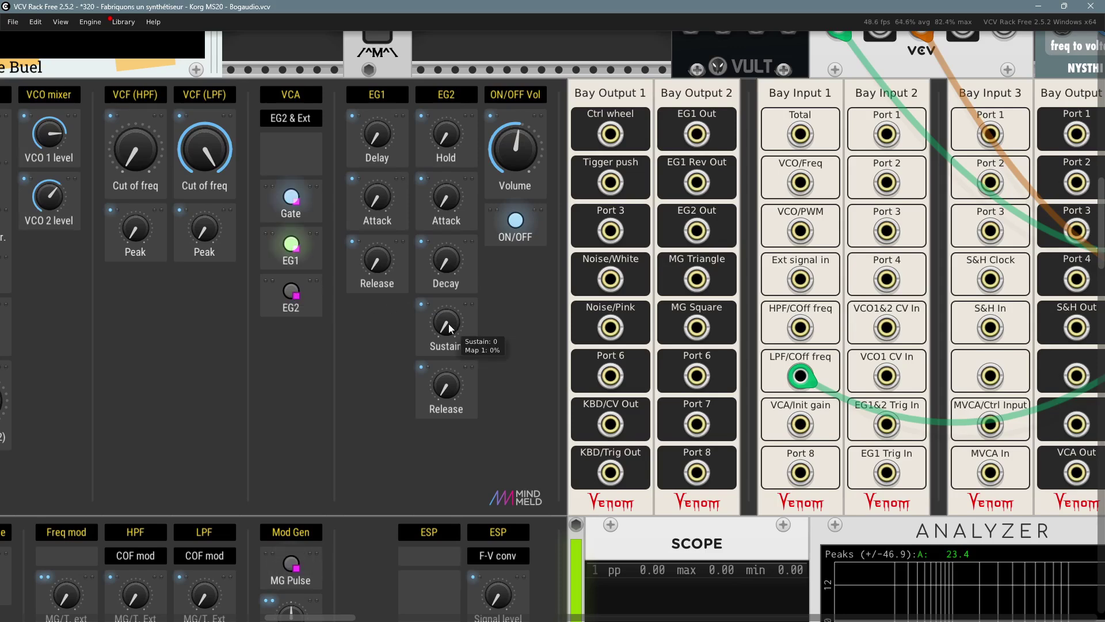
{"action": "left_click_drag", "start_coordinate": [453, 327], "coordinate": [453, 236]}
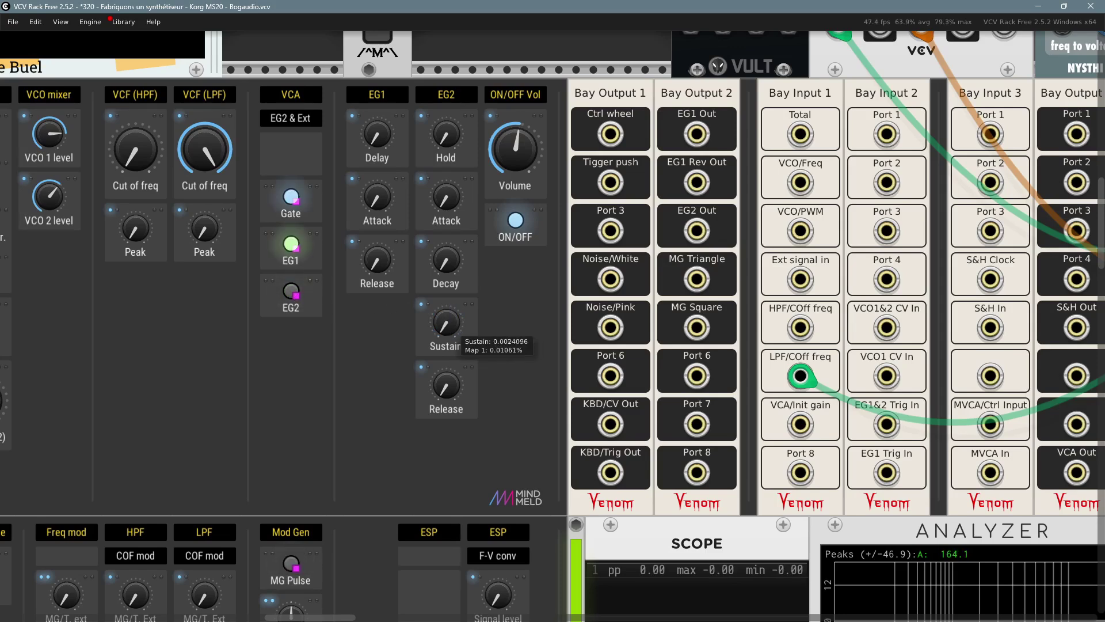
{"action": "mouse_move", "coordinate": [456, 305]}
{"action": "left_mouse_down"}
{"action": "mouse_move", "coordinate": [456, 325]}
{"action": "mouse_move", "coordinate": [456, 316]}
{"action": "left_mouse_up"}
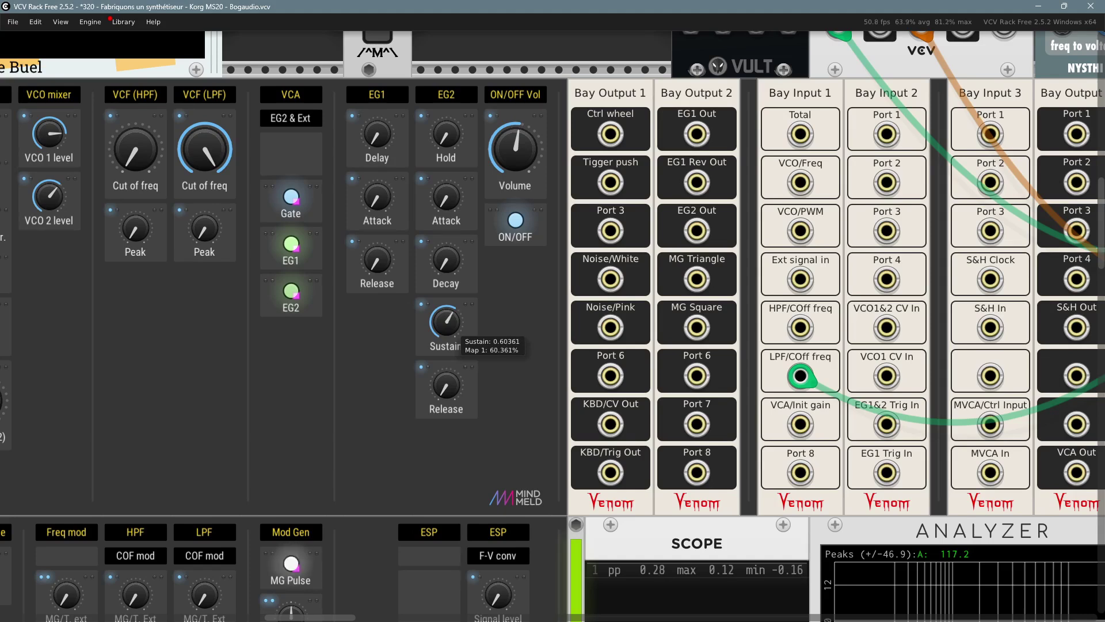
Raise EG2's Sustain to about 0.8 and its Attack to about three quarters, and check the EG2 light's fade-in
{"action": "left_click_drag", "start_coordinate": [369, 442], "coordinate": [390, 422]}
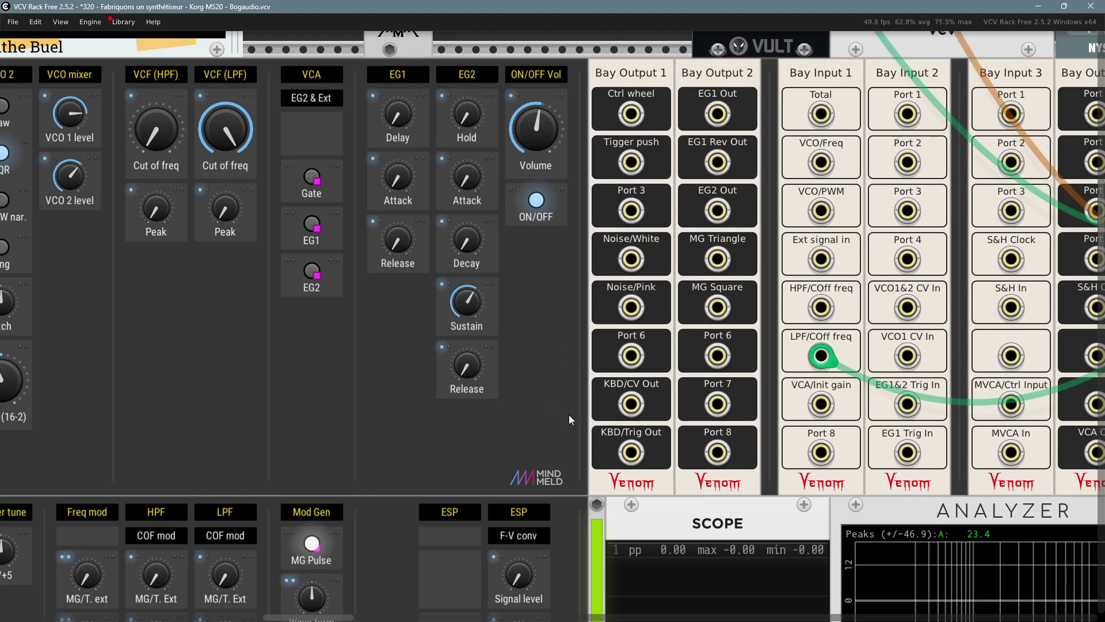
{"action": "mouse_move", "coordinate": [477, 312]}
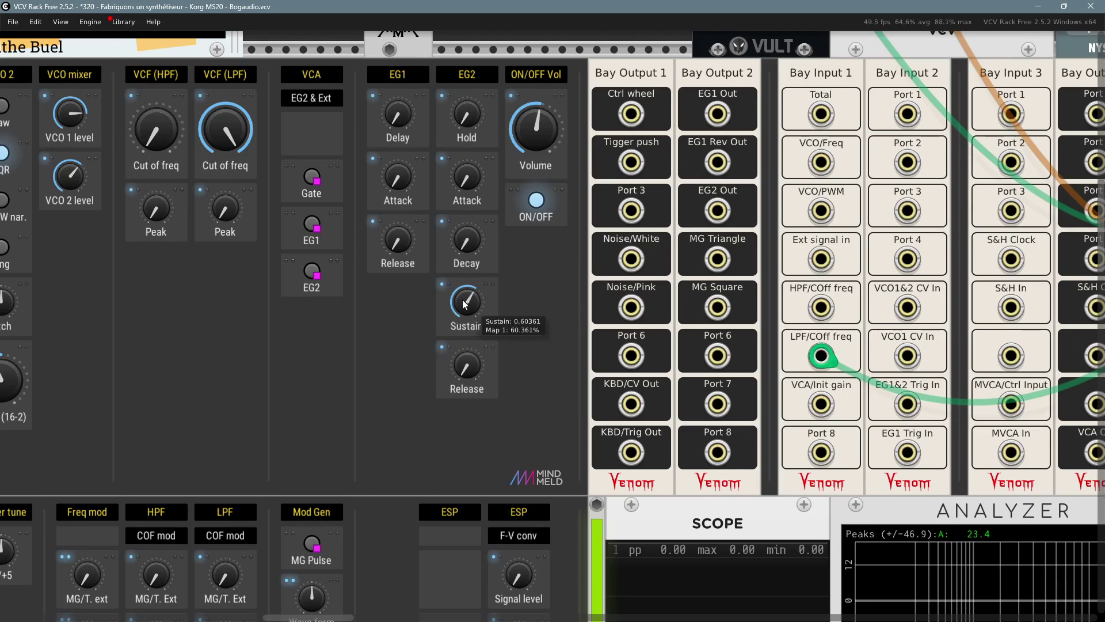
{"action": "left_click_drag", "start_coordinate": [465, 310], "coordinate": [465, 114]}
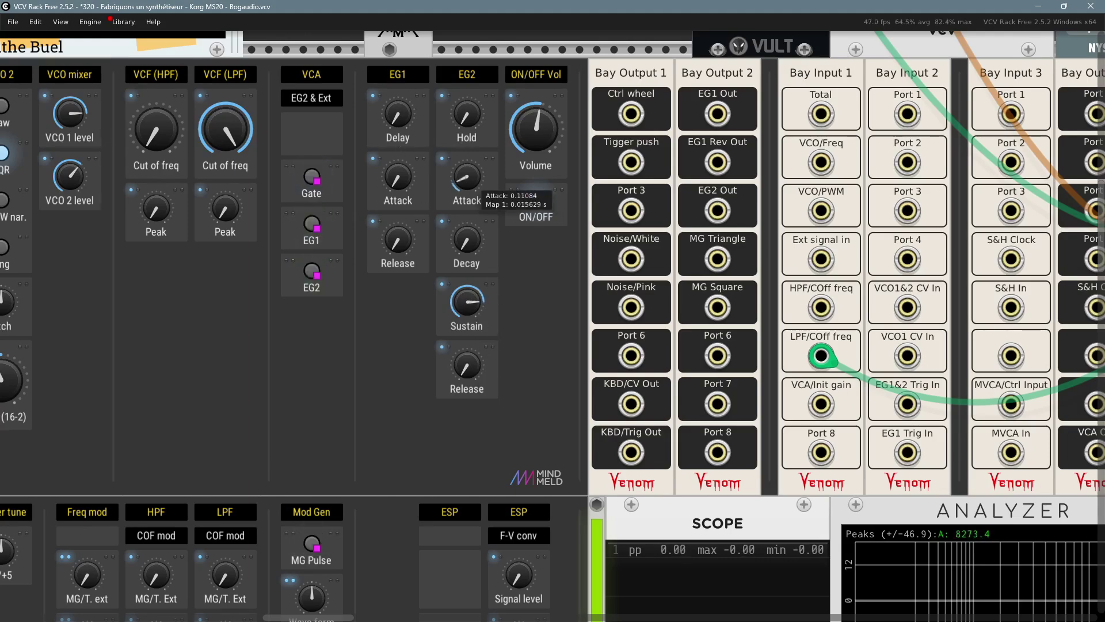
{"action": "left_click_drag", "start_coordinate": [467, 190], "coordinate": [466, 167]}
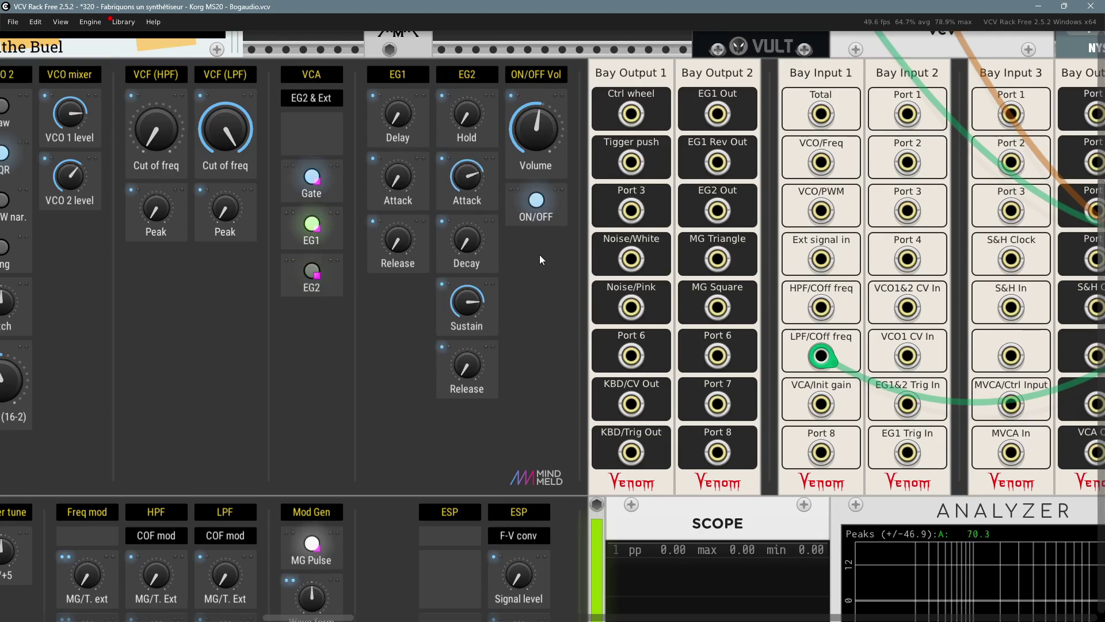
{"action": "mouse_move", "coordinate": [312, 282]}
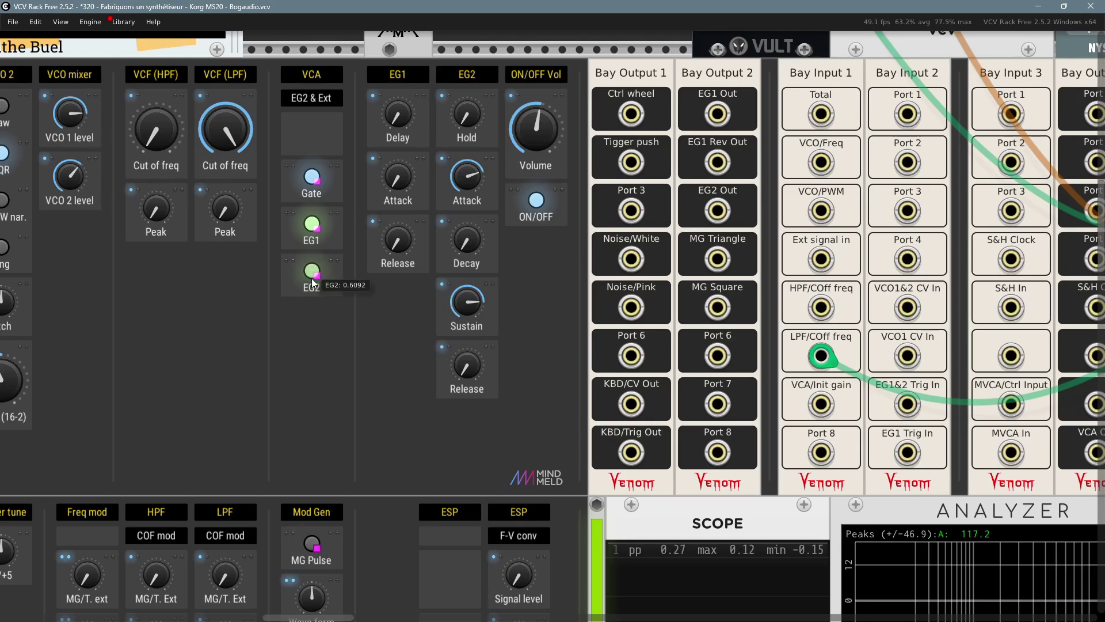
Try a long Release on EG2 while watching its light, and settle the Release a little below the midpoint
{"action": "mouse_move", "coordinate": [470, 377]}
{"action": "left_mouse_down"}
{"action": "mouse_move", "coordinate": [470, 310]}
{"action": "mouse_move", "coordinate": [467, 377]}
{"action": "mouse_move", "coordinate": [466, 362]}
{"action": "left_mouse_up"}
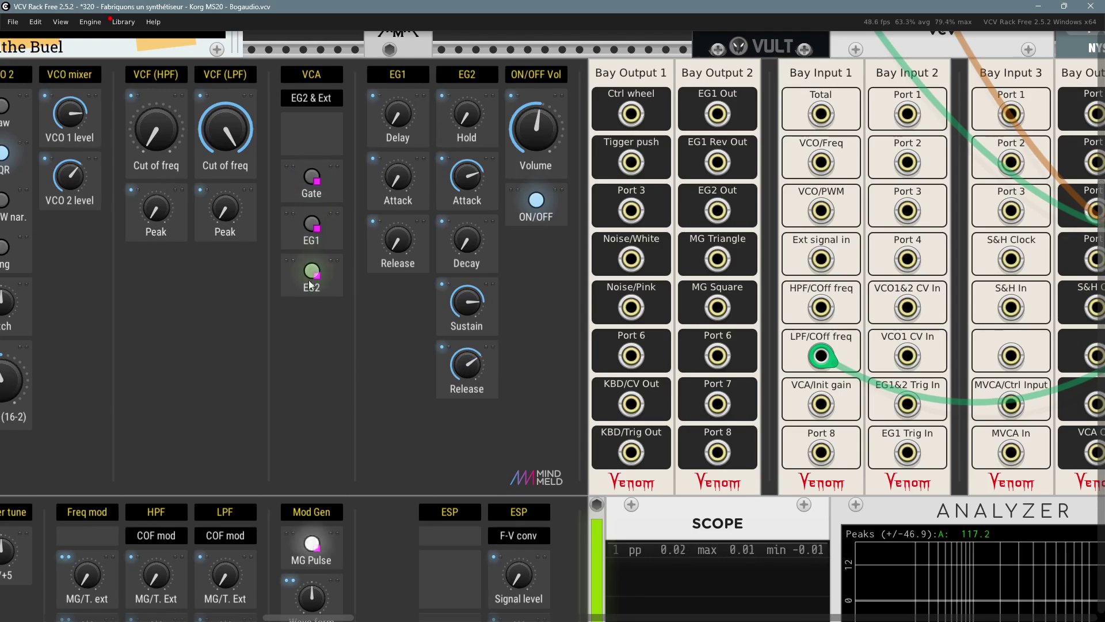
{"action": "mouse_move", "coordinate": [310, 281]}
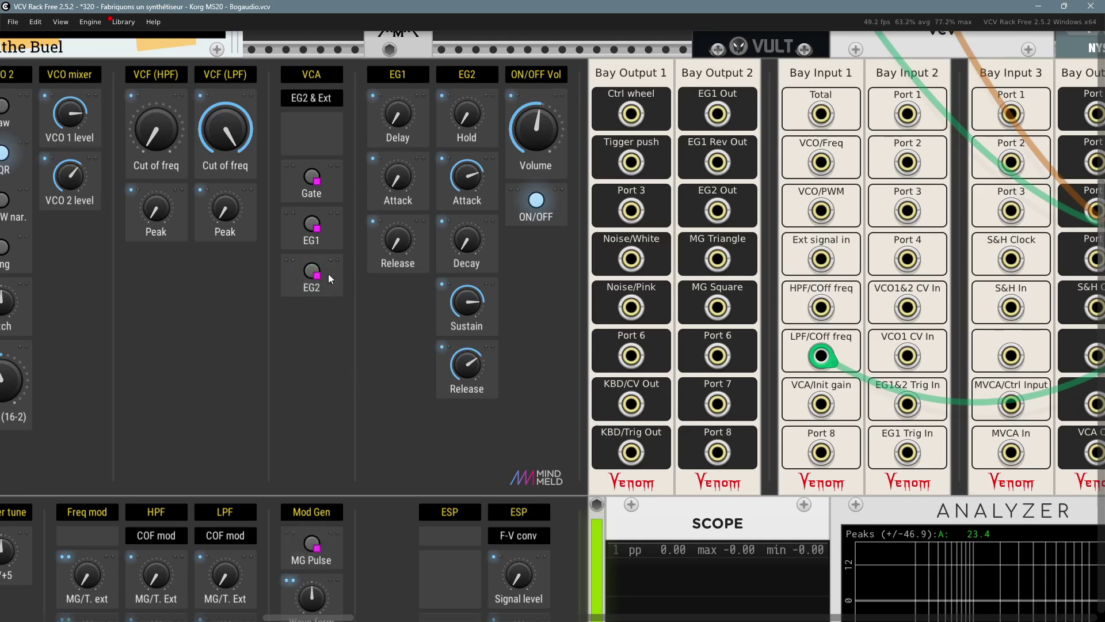
{"action": "mouse_move", "coordinate": [468, 380]}
{"action": "left_click_drag", "start_coordinate": [466, 359], "coordinate": [465, 371]}
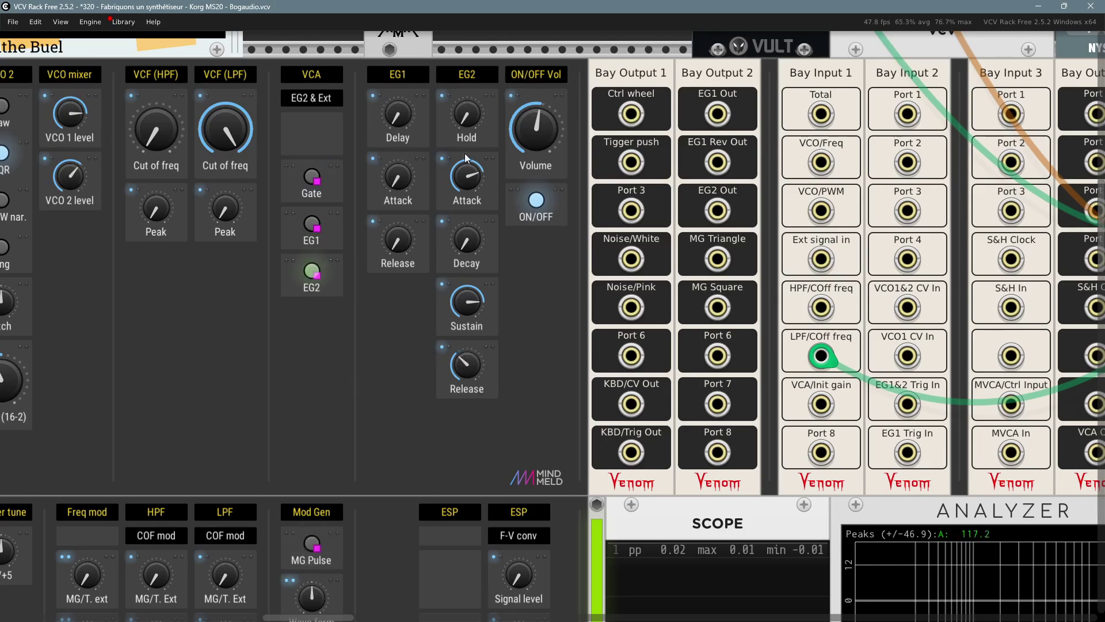
Lower EG2's Attack to about a tenth of its range and raise its Sustain to maximum
{"action": "mouse_move", "coordinate": [469, 179]}
{"action": "left_click_drag", "start_coordinate": [470, 179], "coordinate": [470, 180]}
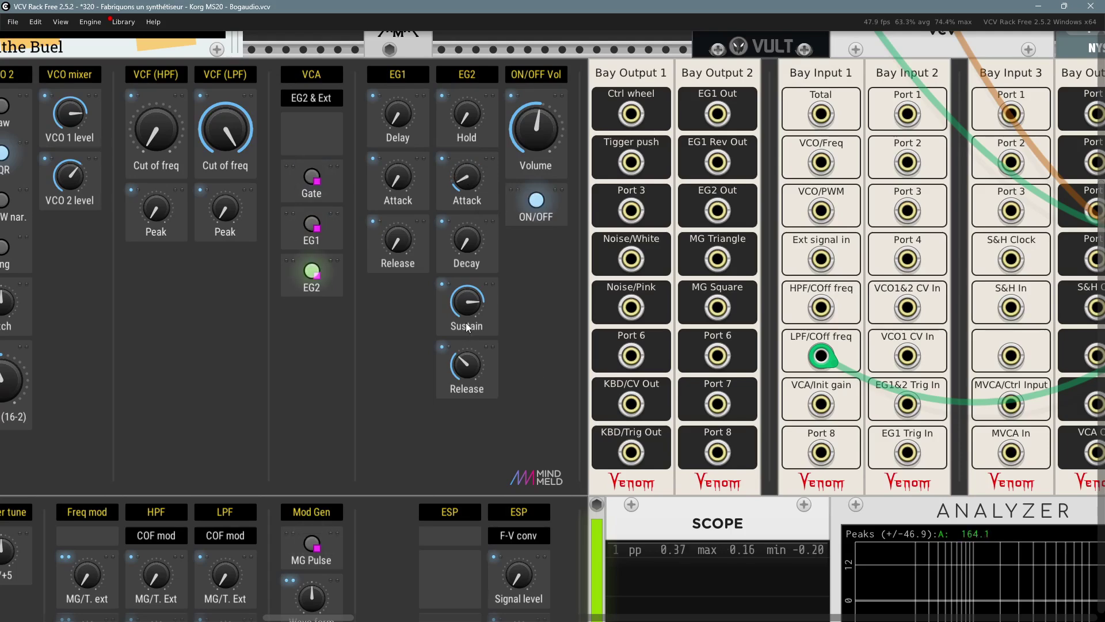
{"action": "left_click_drag", "start_coordinate": [467, 302], "coordinate": [467, 298]}
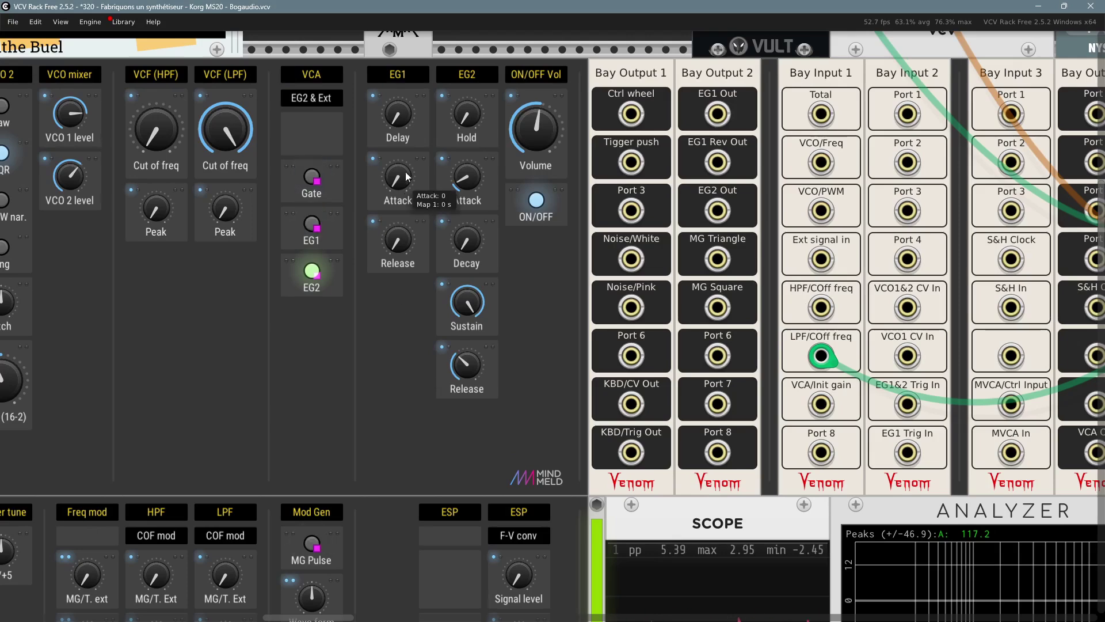
Raise EG1's Attack close to maximum and set its Release a little below the midpoint, checking the EG1 light
{"action": "double_click", "coordinate": [398, 186]}
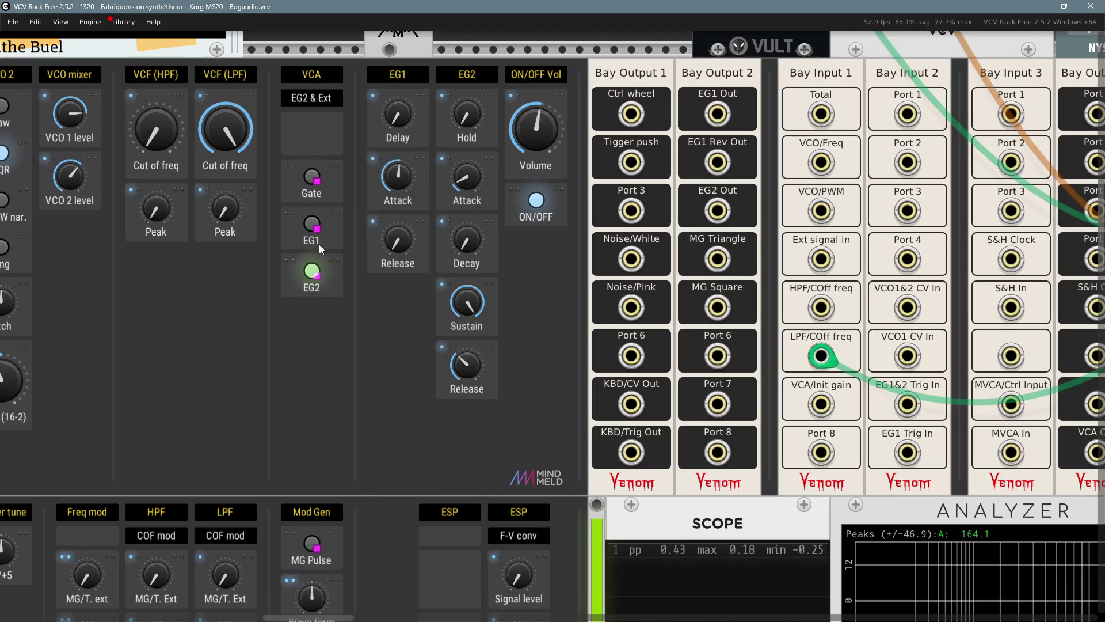
{"action": "left_click_drag", "start_coordinate": [397, 181], "coordinate": [398, 160]}
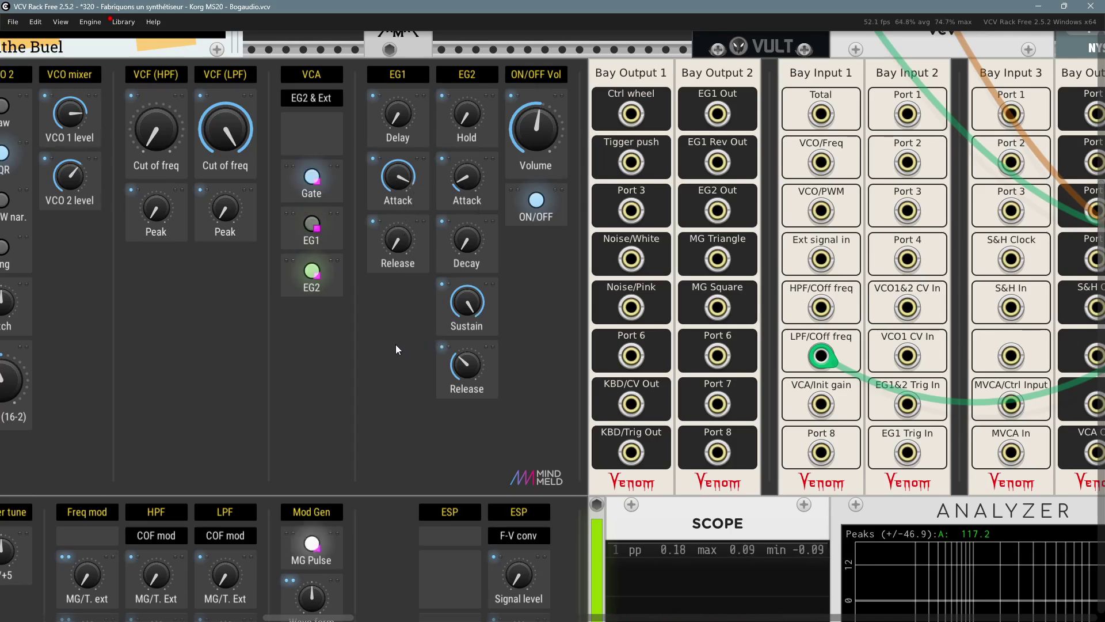
{"action": "left_click_drag", "start_coordinate": [398, 240], "coordinate": [398, 233]}
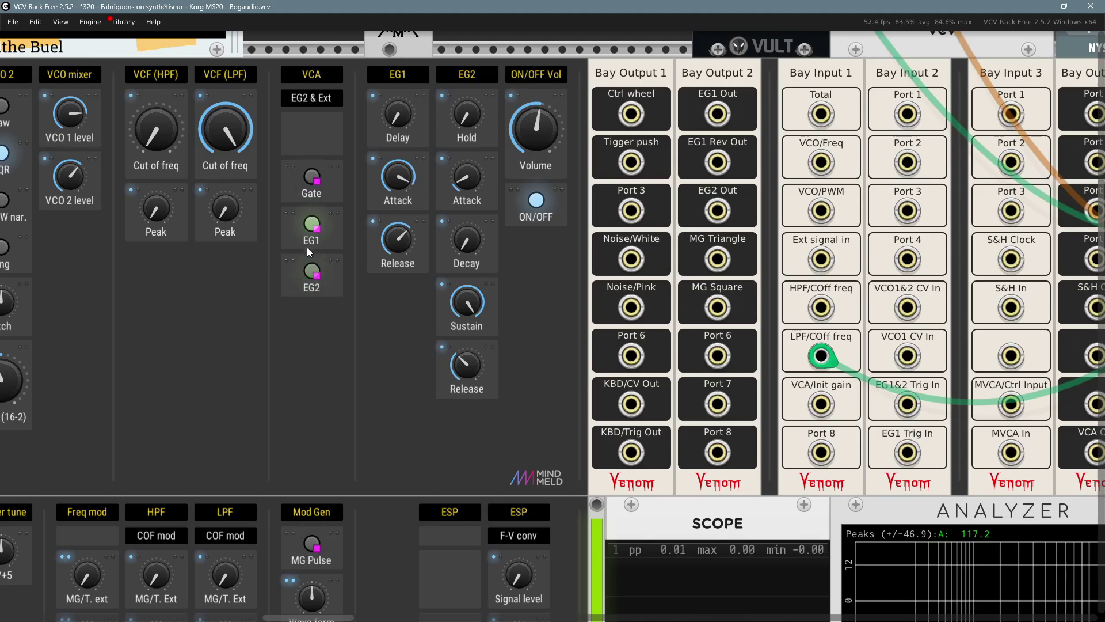
{"action": "mouse_move", "coordinate": [313, 236]}
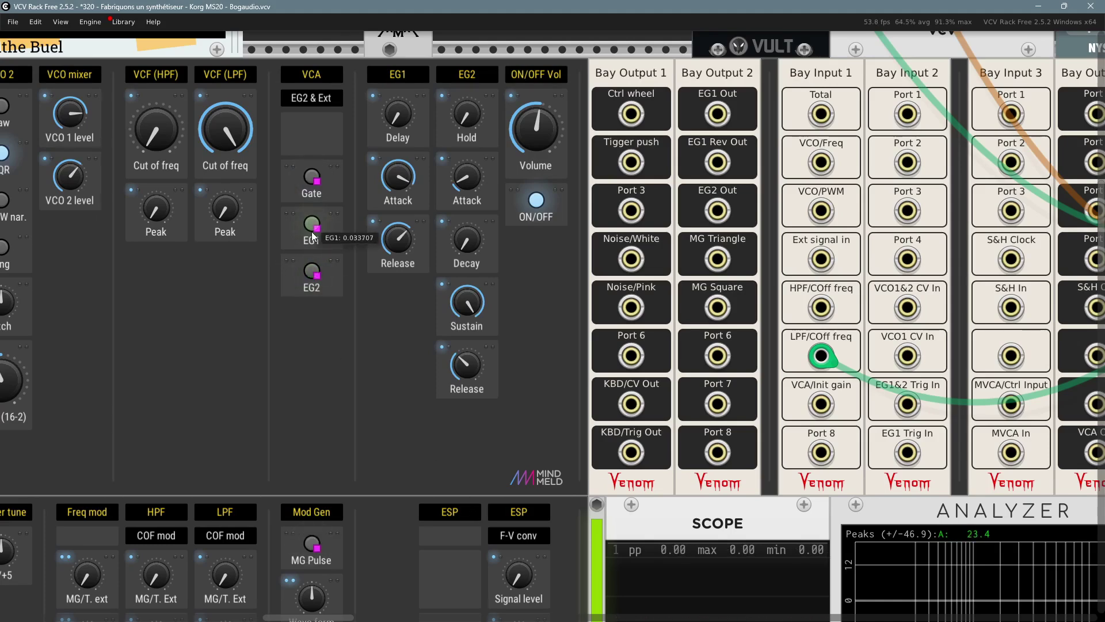
{"action": "left_click_drag", "start_coordinate": [396, 239], "coordinate": [385, 238]}
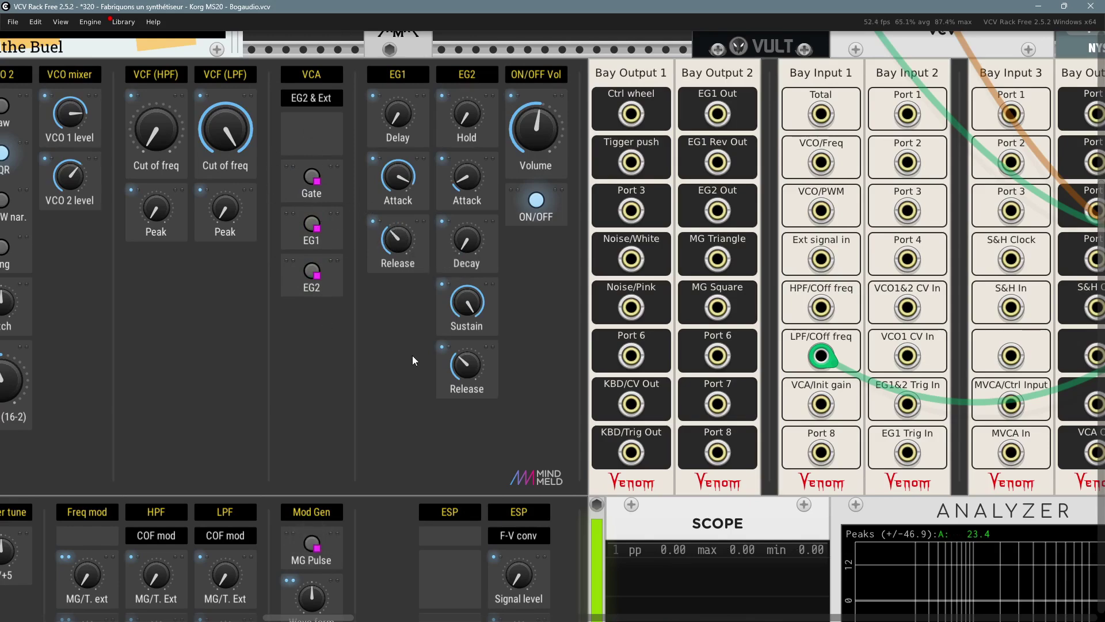
Lower EG1's Attack to a little below the midpoint
{"action": "scroll", "coordinate": [412, 354], "scroll_direction": "down", "scroll_amount": 2}
{"action": "mouse_move", "coordinate": [401, 219]}
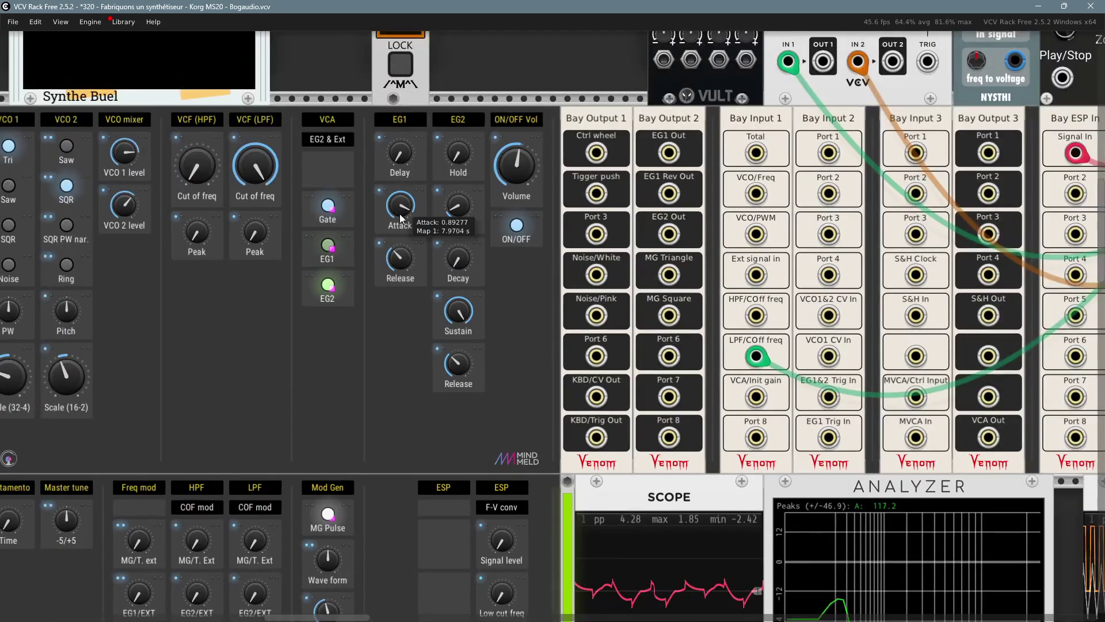
{"action": "left_click_drag", "start_coordinate": [401, 219], "coordinate": [415, 250]}
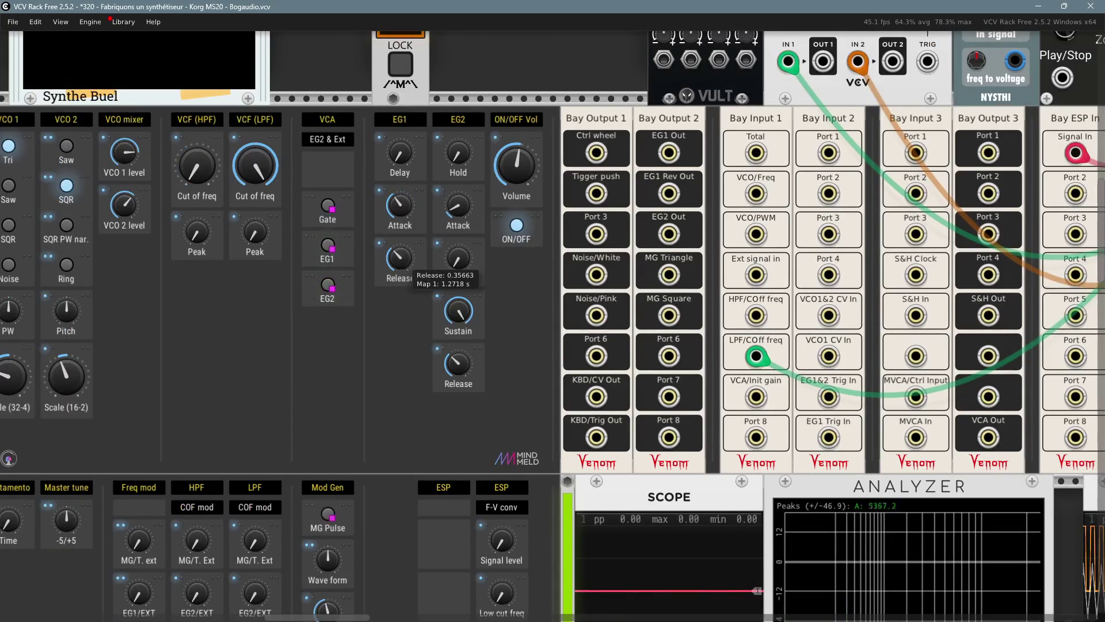
Locate the EG1 and EG2 modules in the main process row and view the EG2 ADSR module's plugin information
{"action": "scroll", "coordinate": [530, 305], "scroll_direction": "down", "scroll_amount": 1}
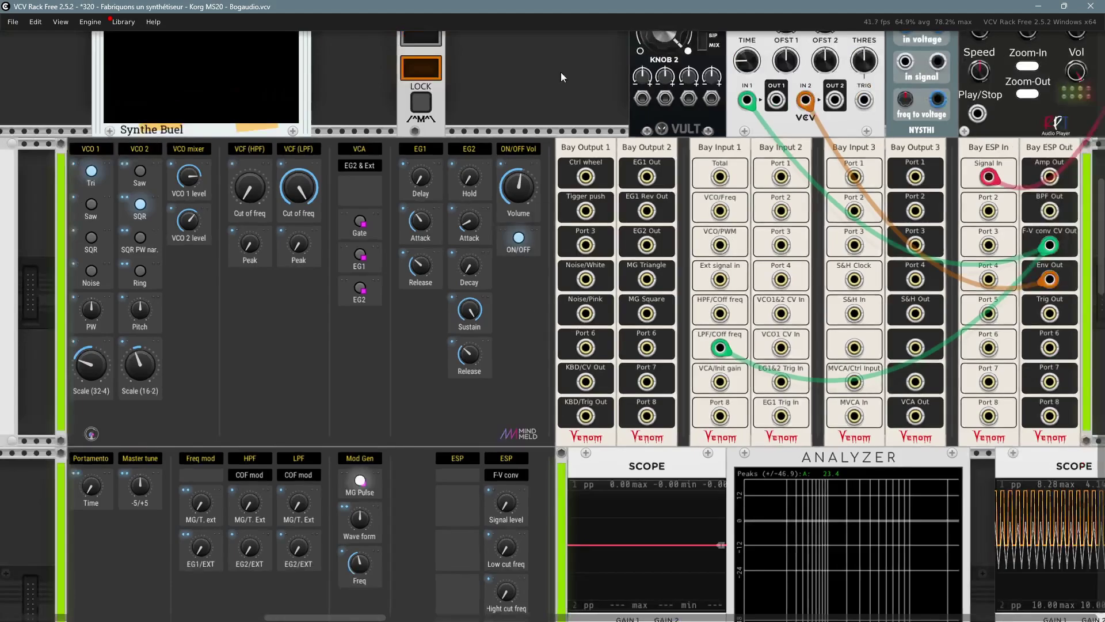
{"action": "left_click_drag", "start_coordinate": [560, 72], "coordinate": [35, 40]}
{"action": "left_click_drag", "start_coordinate": [905, 88], "coordinate": [611, 76]}
{"action": "key", "text": "2"}
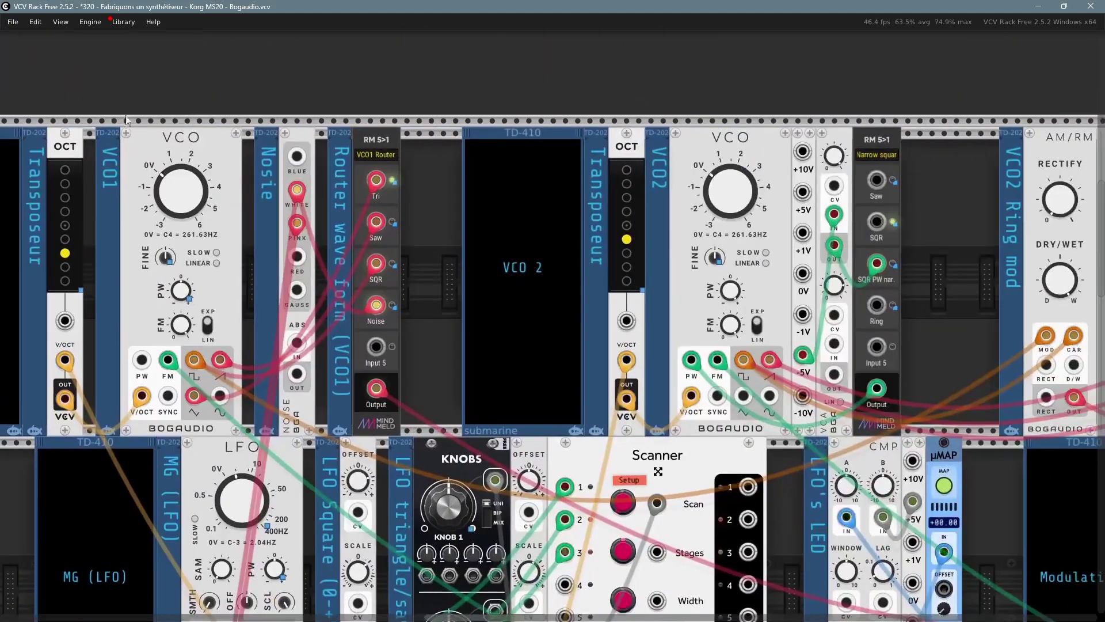
{"action": "key", "text": "3"}
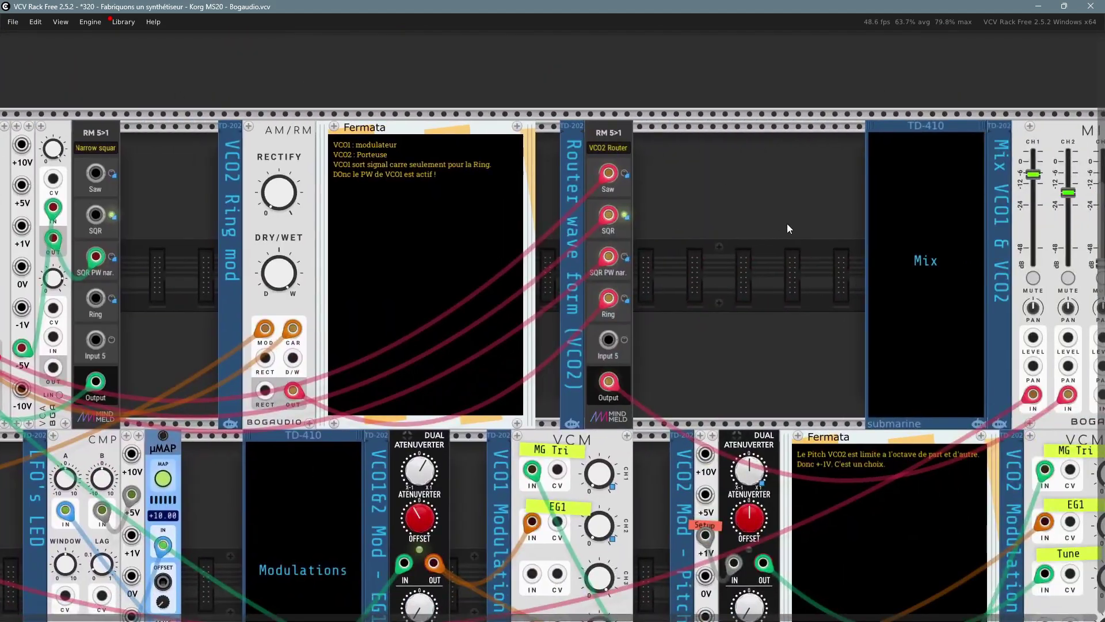
{"action": "key", "text": "4"}
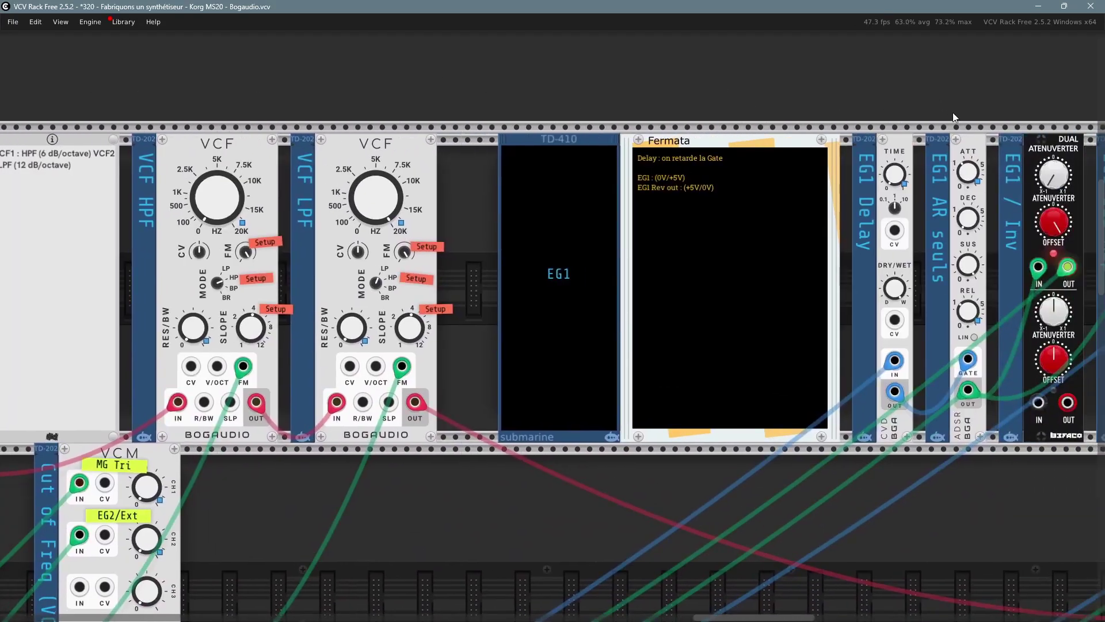
{"action": "left_click_drag", "start_coordinate": [952, 112], "coordinate": [226, 174]}
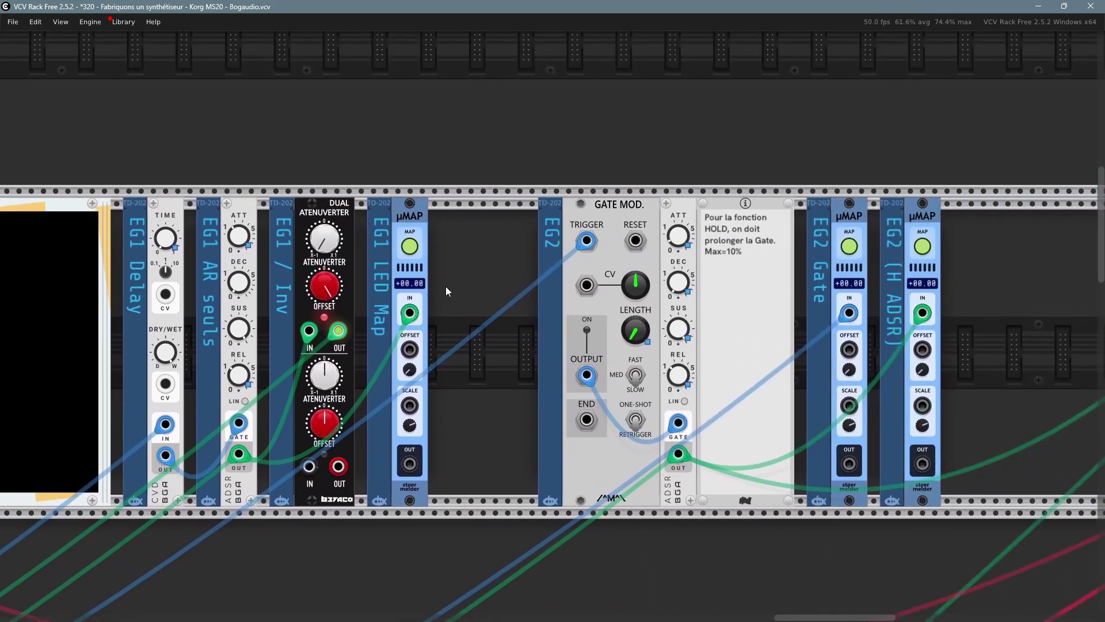
{"action": "left_click_drag", "start_coordinate": [465, 273], "coordinate": [380, 228]}
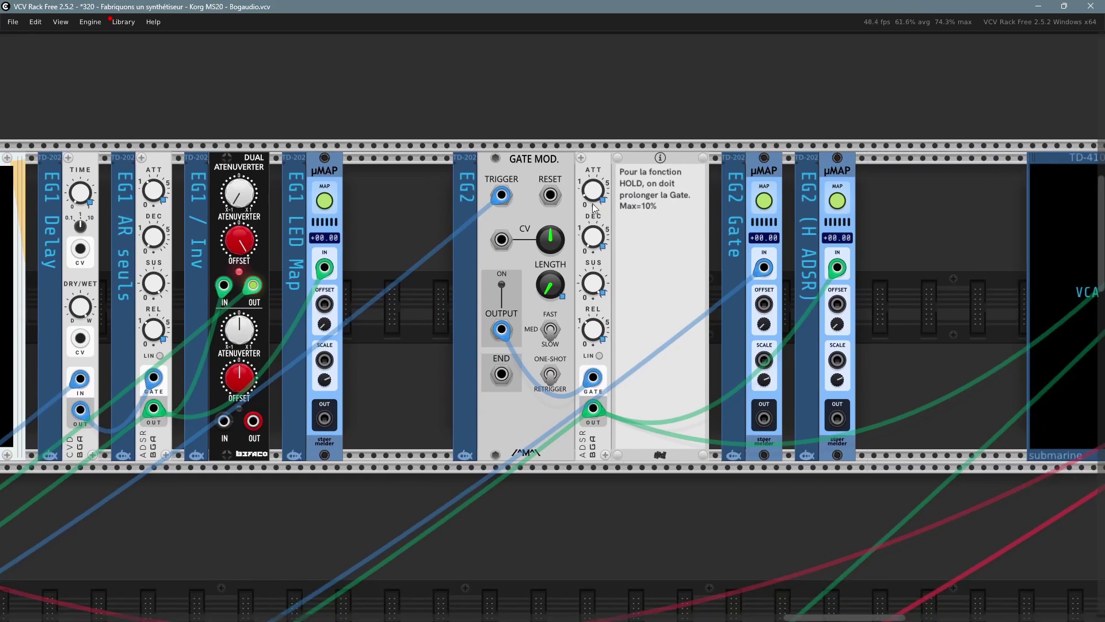
{"action": "left_click", "coordinate": [598, 166], "text": "ctrl"}
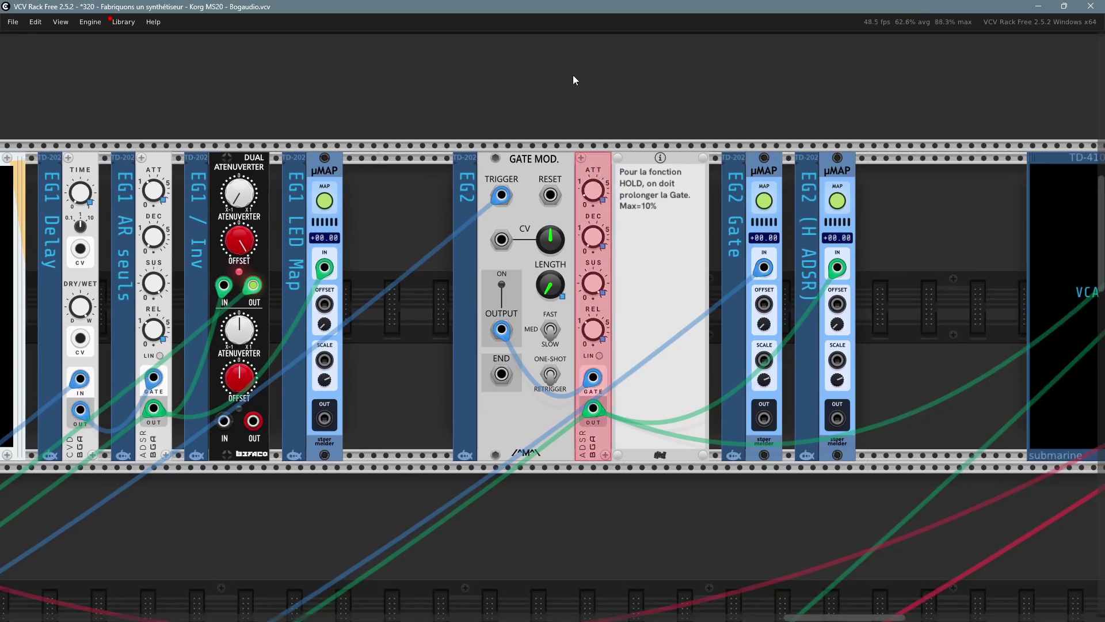
{"action": "left_click", "coordinate": [596, 493]}
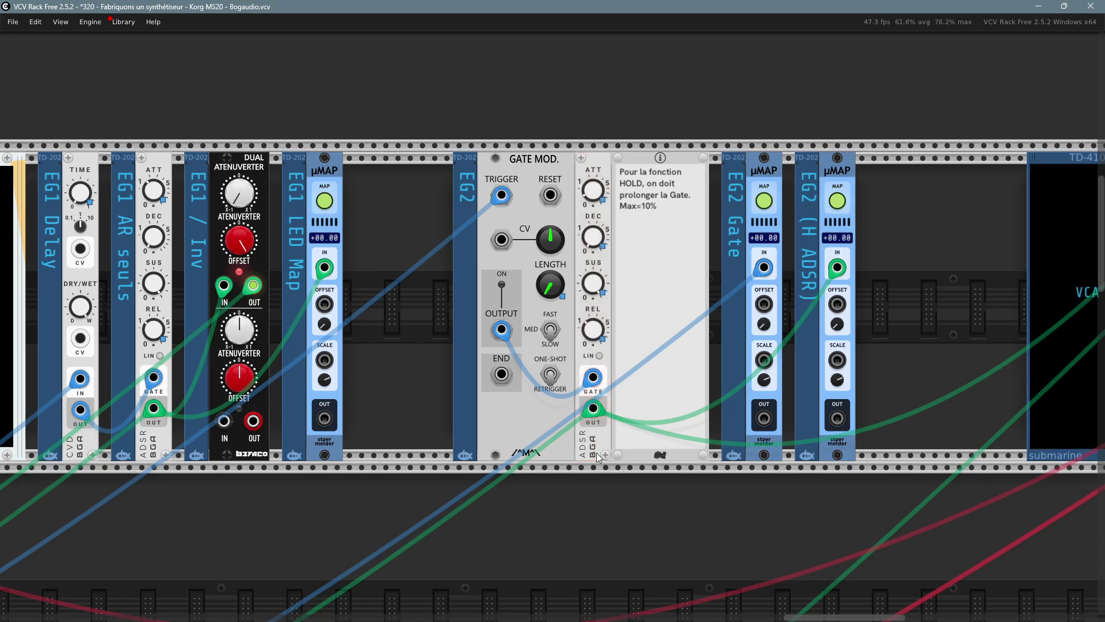
{"action": "right_click", "coordinate": [597, 453]}
{"action": "mouse_move", "coordinate": [624, 480]}
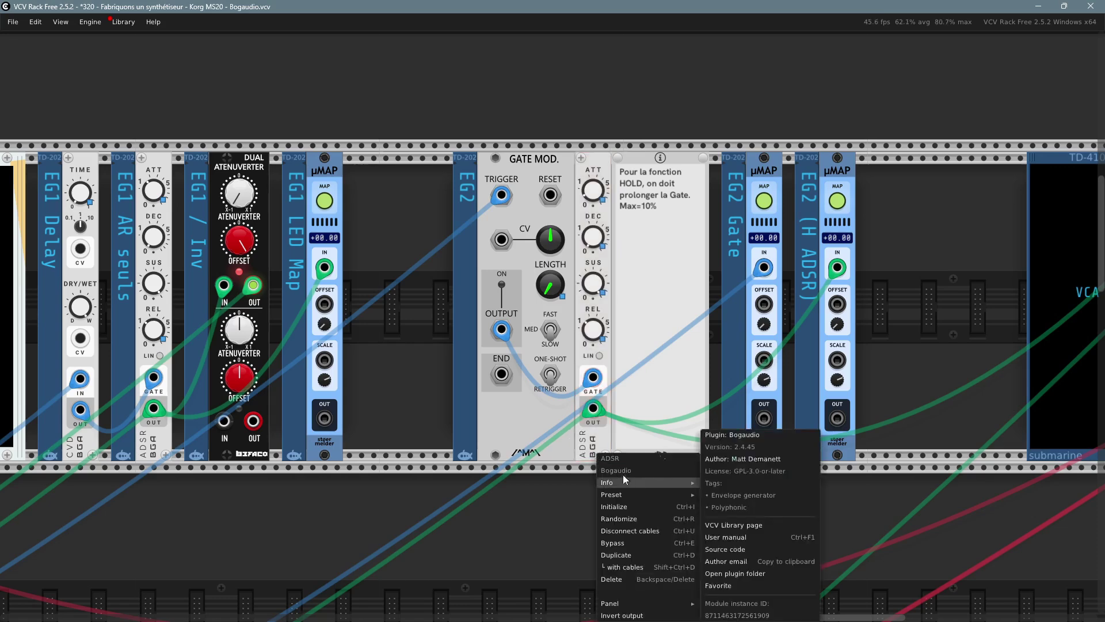
{"action": "left_click", "coordinate": [495, 563]}
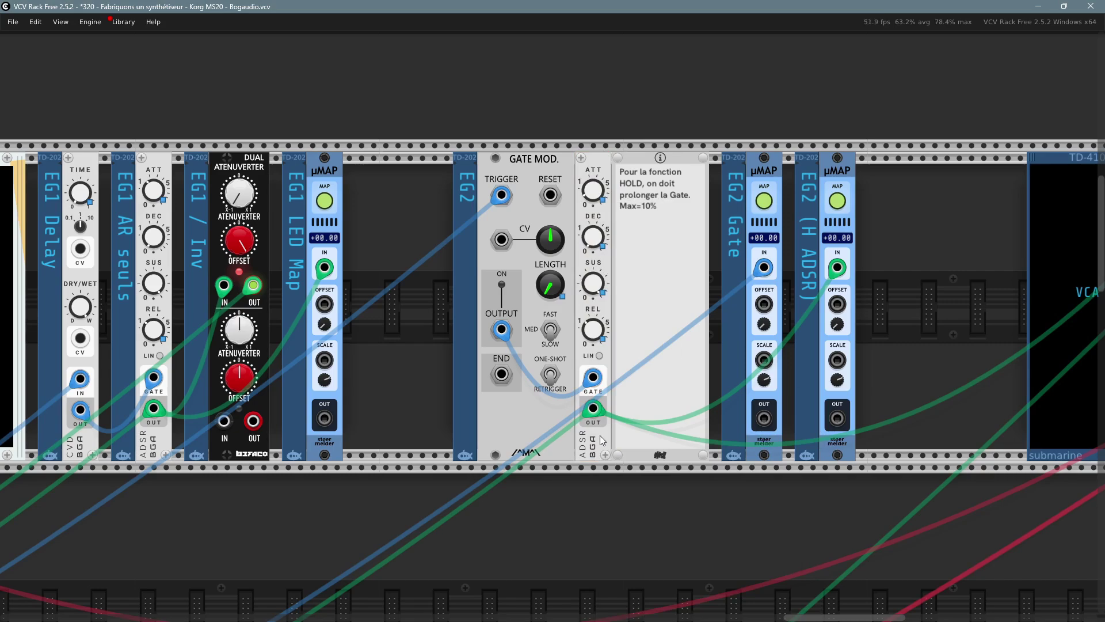
Inspect the trigger, gate and output connections of EG2's Gate Modifier and view its plugin information
{"action": "left_click_drag", "start_coordinate": [563, 172], "coordinate": [660, 154]}
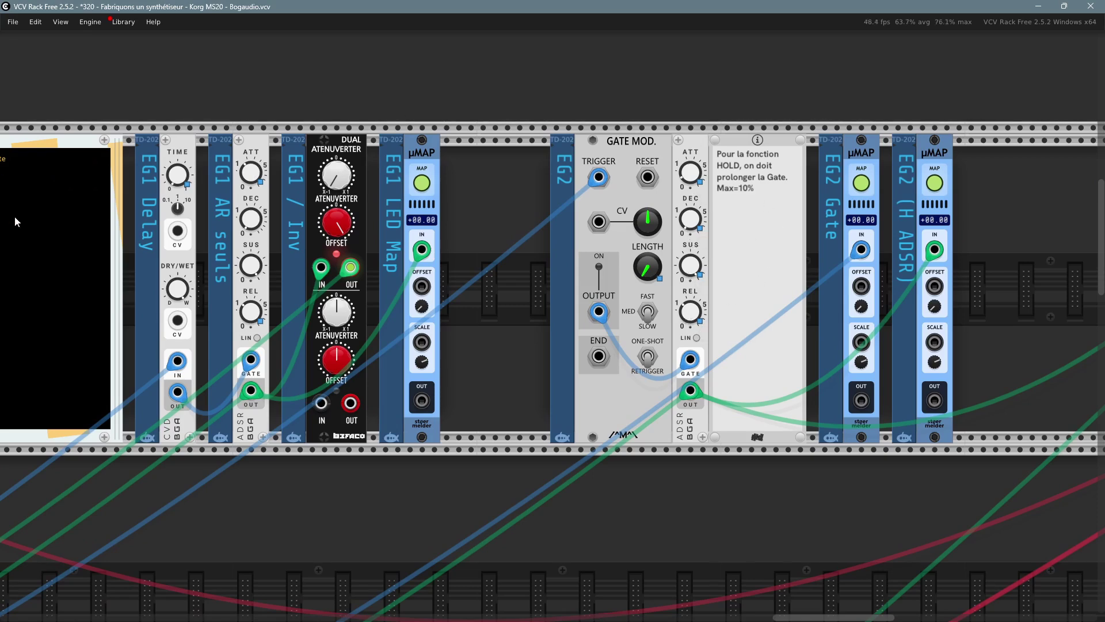
{"action": "left_click_drag", "start_coordinate": [479, 230], "coordinate": [493, 240]}
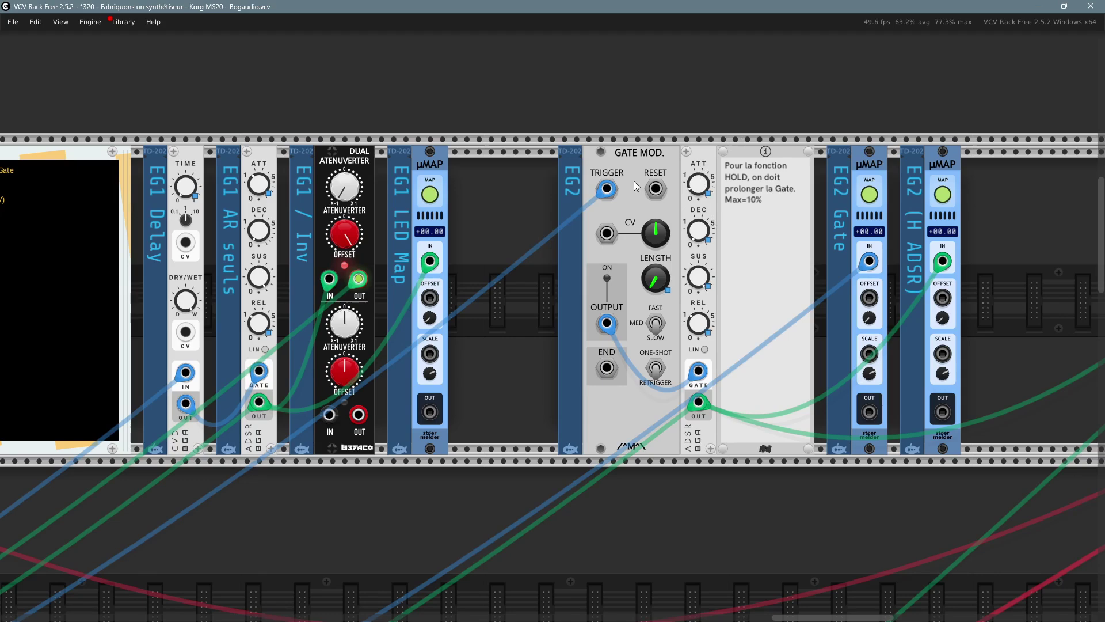
{"action": "mouse_move", "coordinate": [612, 188]}
{"action": "mouse_move", "coordinate": [697, 377]}
{"action": "mouse_move", "coordinate": [604, 327]}
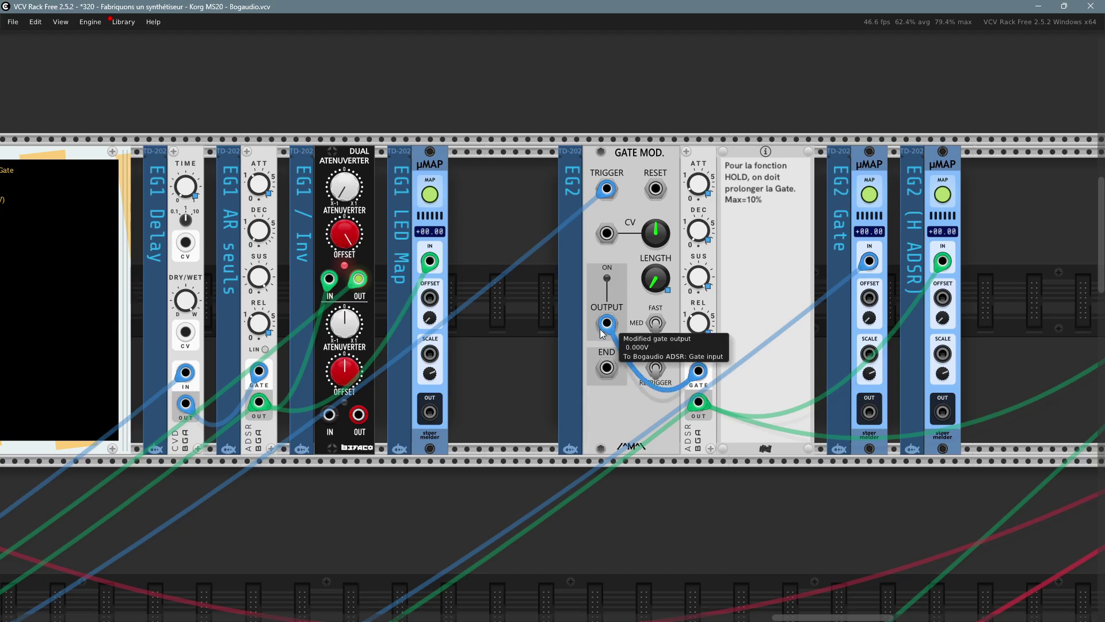
{"action": "right_click", "coordinate": [627, 158]}
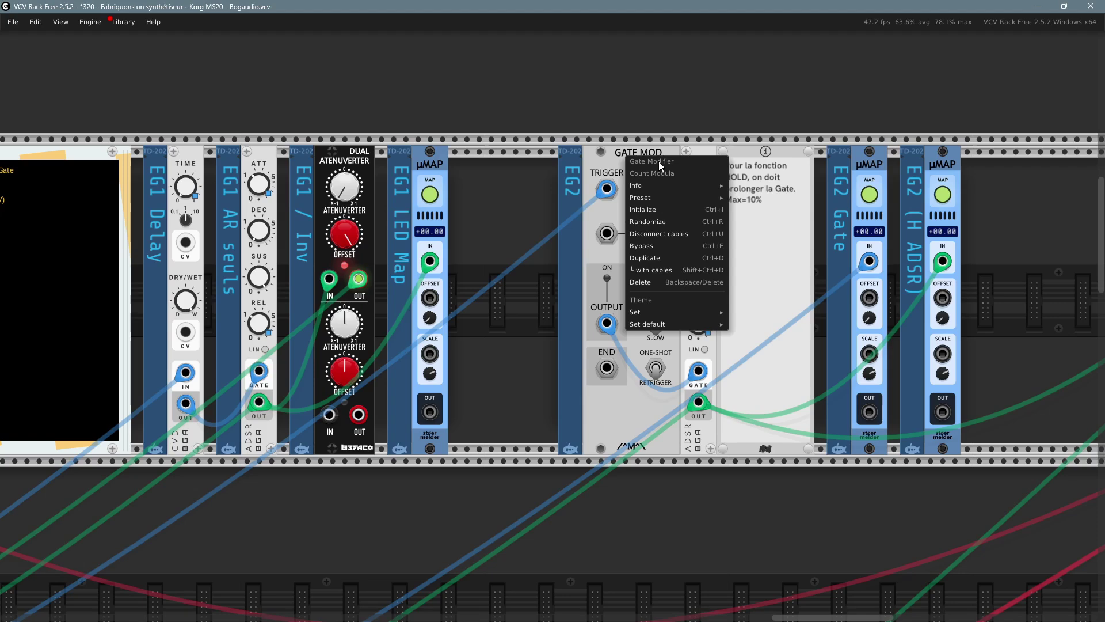
{"action": "mouse_move", "coordinate": [655, 182]}
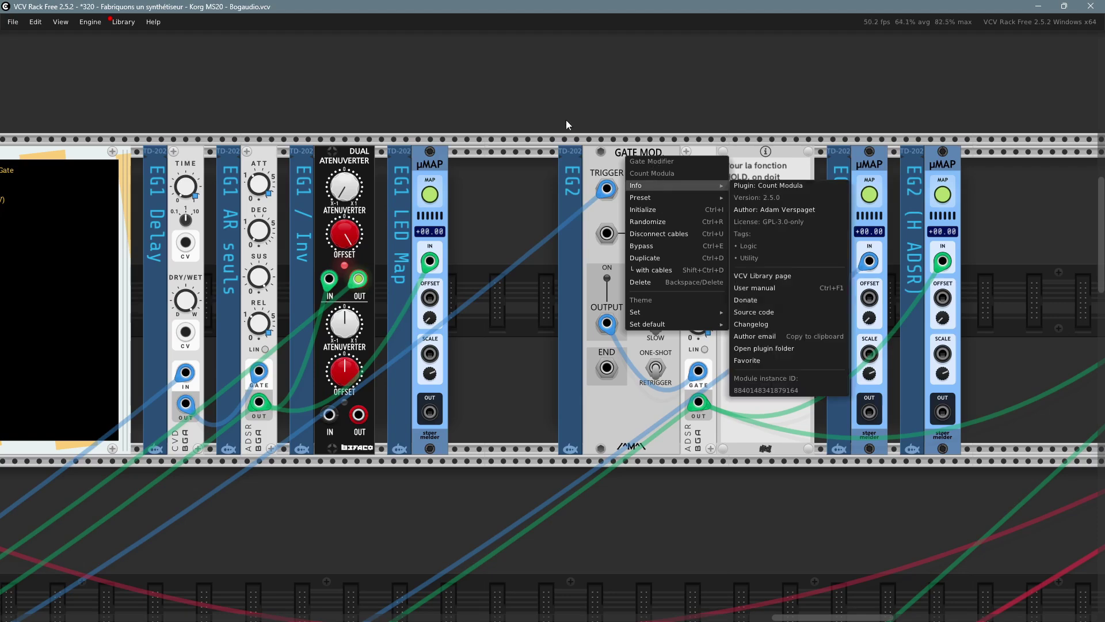
{"action": "left_click", "coordinate": [544, 115]}
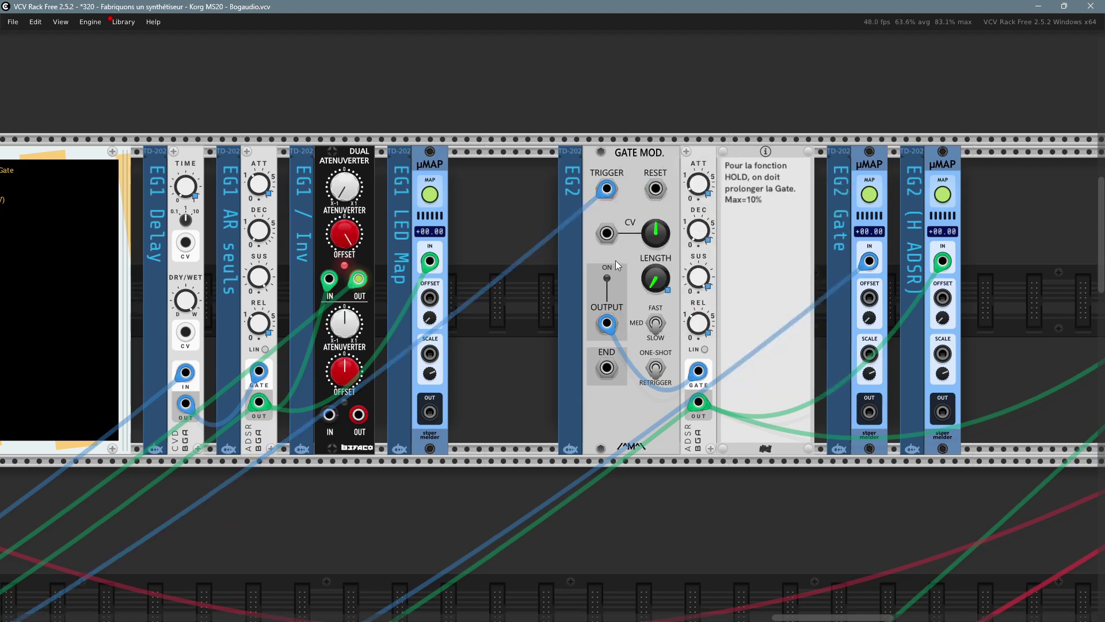
Check the Gate Modifier's Length value and compare it with EG2's Hold control on the synth's front panel
{"action": "left_click_drag", "start_coordinate": [655, 279], "coordinate": [656, 279]}
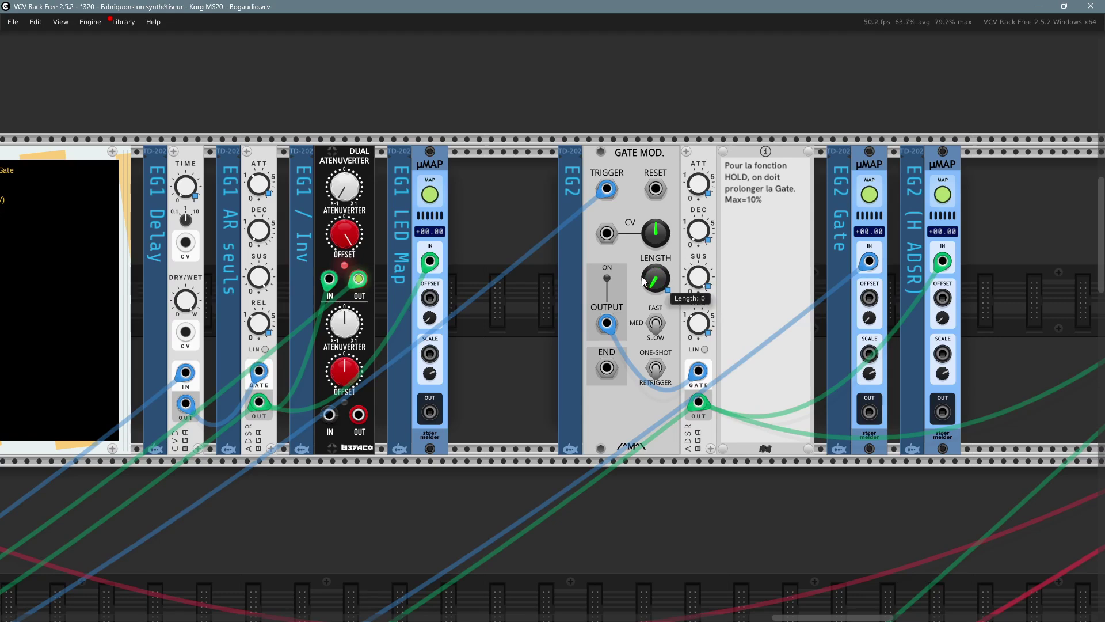
{"action": "scroll", "coordinate": [649, 286], "scroll_direction": "down", "scroll_amount": 3}
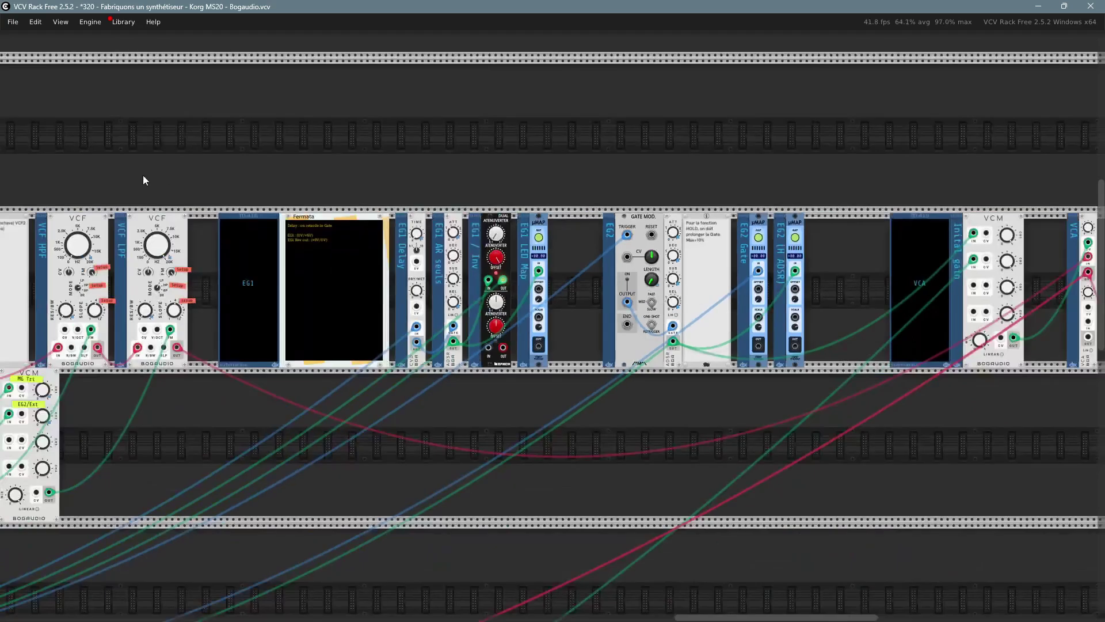
{"action": "left_click_drag", "start_coordinate": [52, 167], "coordinate": [1079, 110]}
{"action": "left_click_drag", "start_coordinate": [95, 99], "coordinate": [1093, 89]}
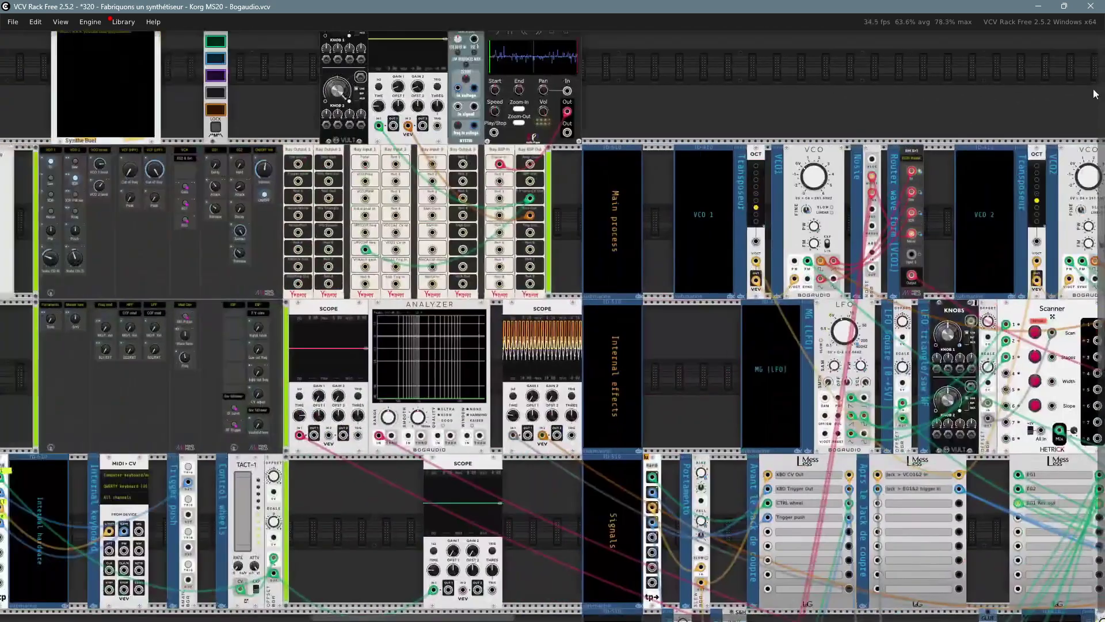
{"action": "scroll", "coordinate": [213, 248], "scroll_direction": "up", "scroll_amount": 8}
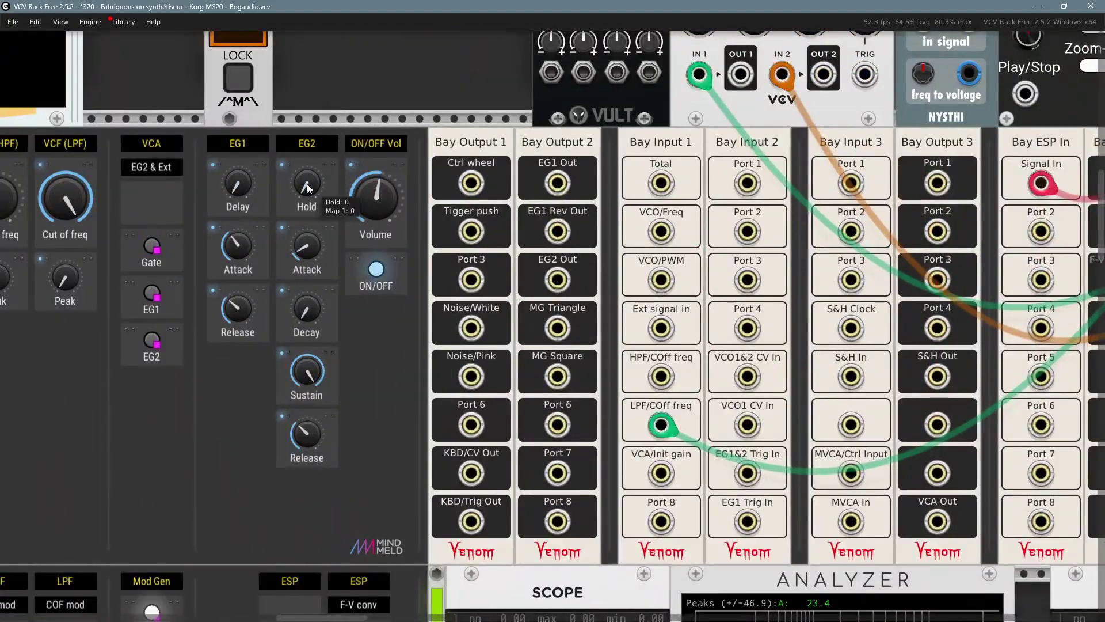
{"action": "scroll", "coordinate": [306, 184], "scroll_direction": "down", "scroll_amount": 5}
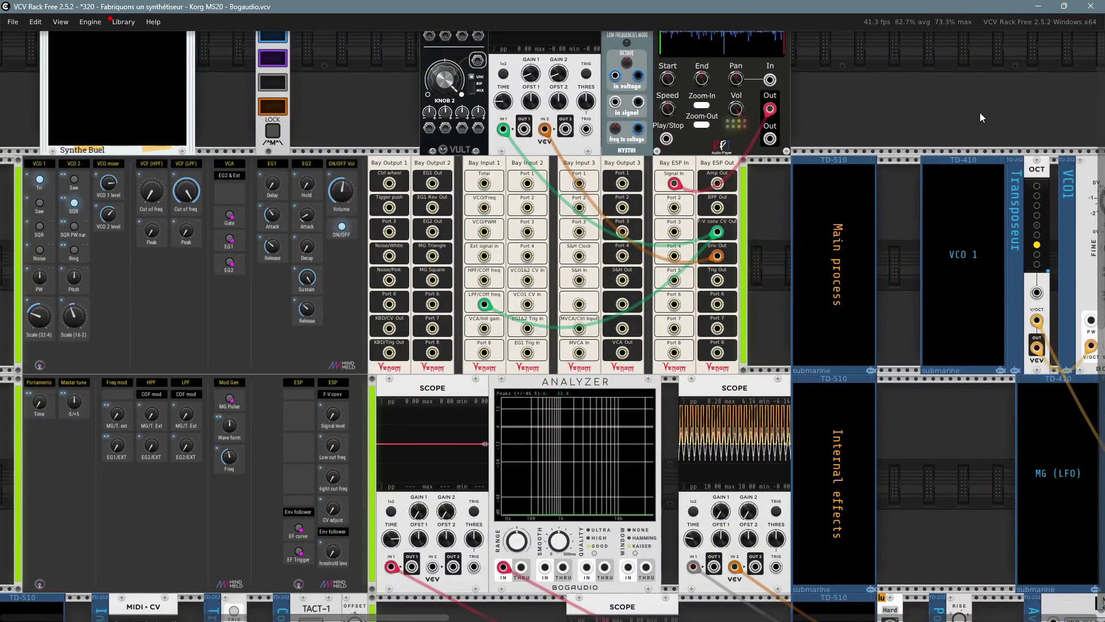
Examine the µMAP modules for EG2 Gate and EG2 (H ADSR), and view the latter's plugin information and settings
{"action": "left_click_drag", "start_coordinate": [980, 113], "coordinate": [2, 210]}
{"action": "left_click_drag", "start_coordinate": [952, 201], "coordinate": [1, 169]}
{"action": "left_click_drag", "start_coordinate": [1004, 162], "coordinate": [136, 155]}
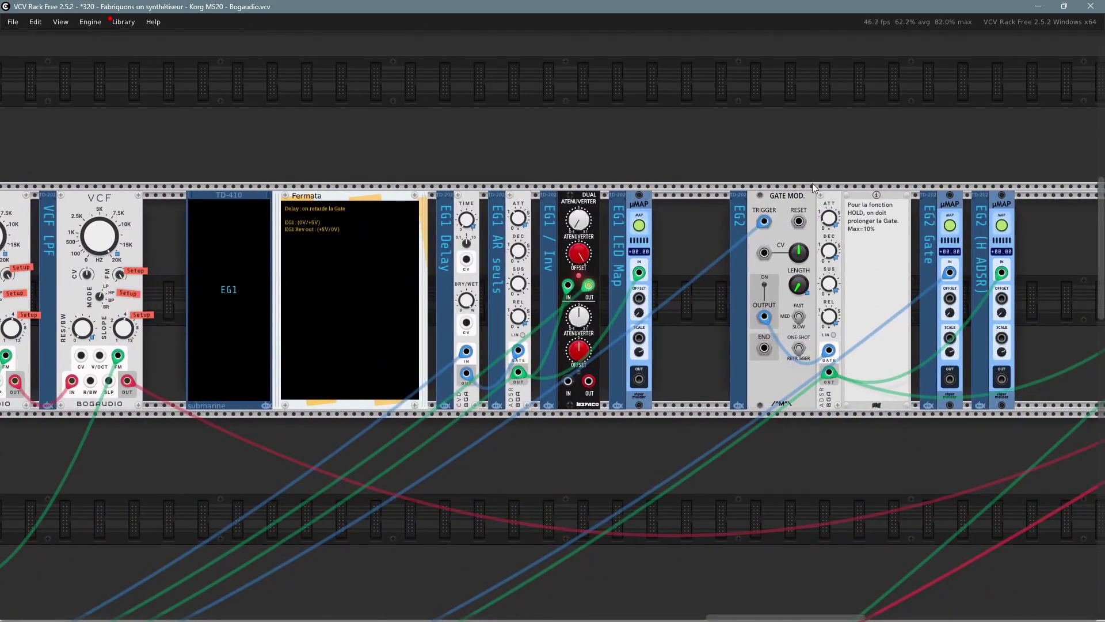
{"action": "scroll", "coordinate": [823, 322], "scroll_direction": "up", "scroll_amount": 4}
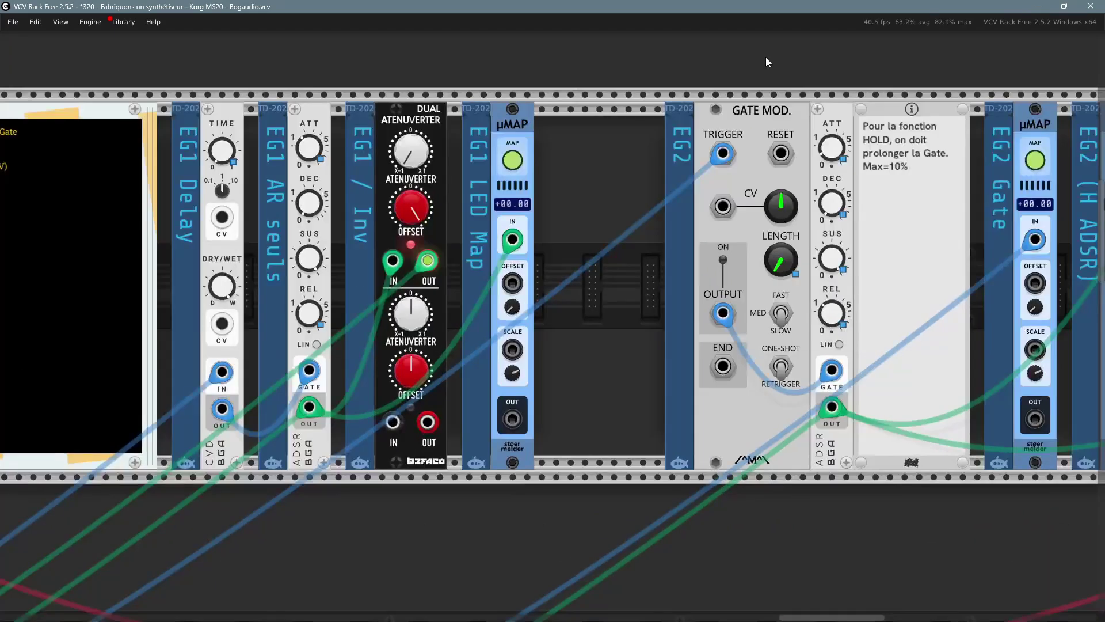
{"action": "left_click_drag", "start_coordinate": [830, 82], "coordinate": [506, 120]}
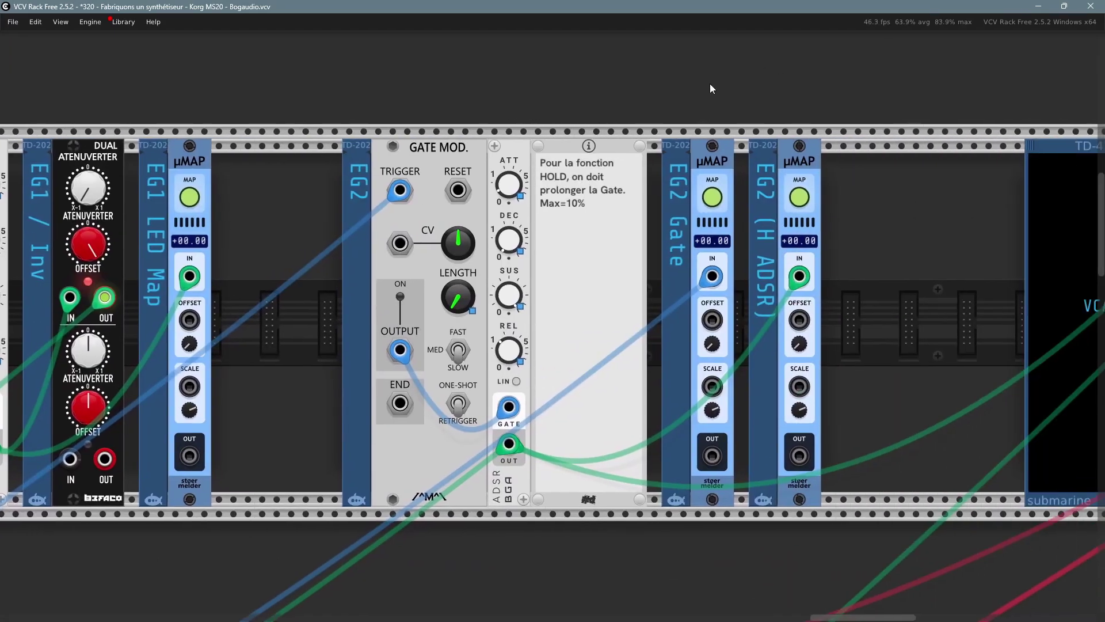
{"action": "scroll", "coordinate": [706, 81], "scroll_direction": "down", "scroll_amount": 2}
{"action": "left_click_drag", "start_coordinate": [826, 214], "coordinate": [871, 209]}
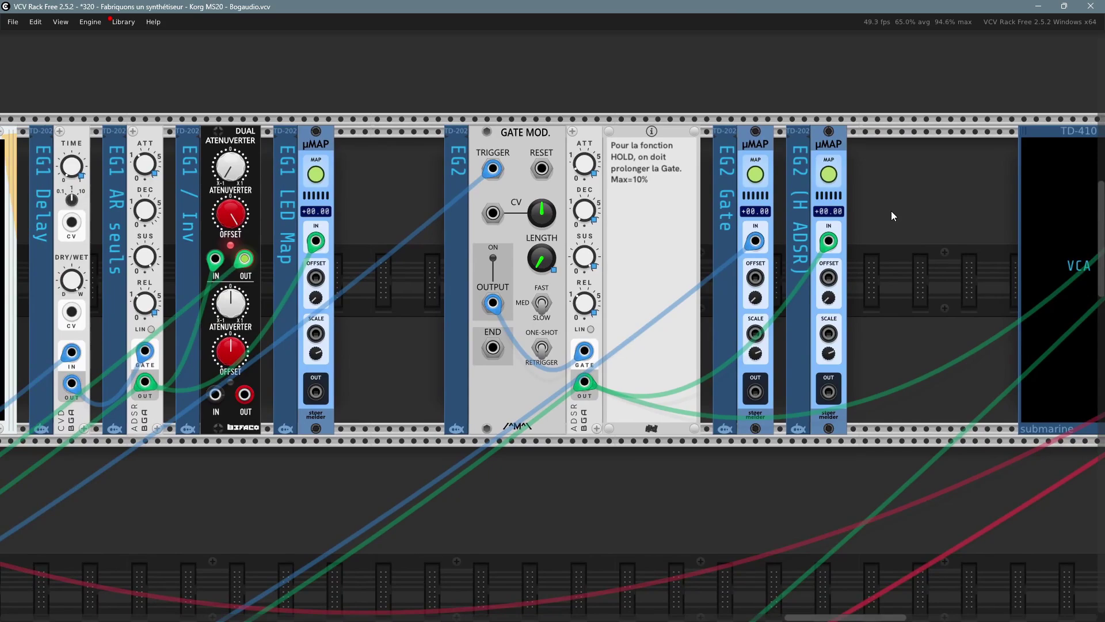
{"action": "right_click", "coordinate": [892, 204]}
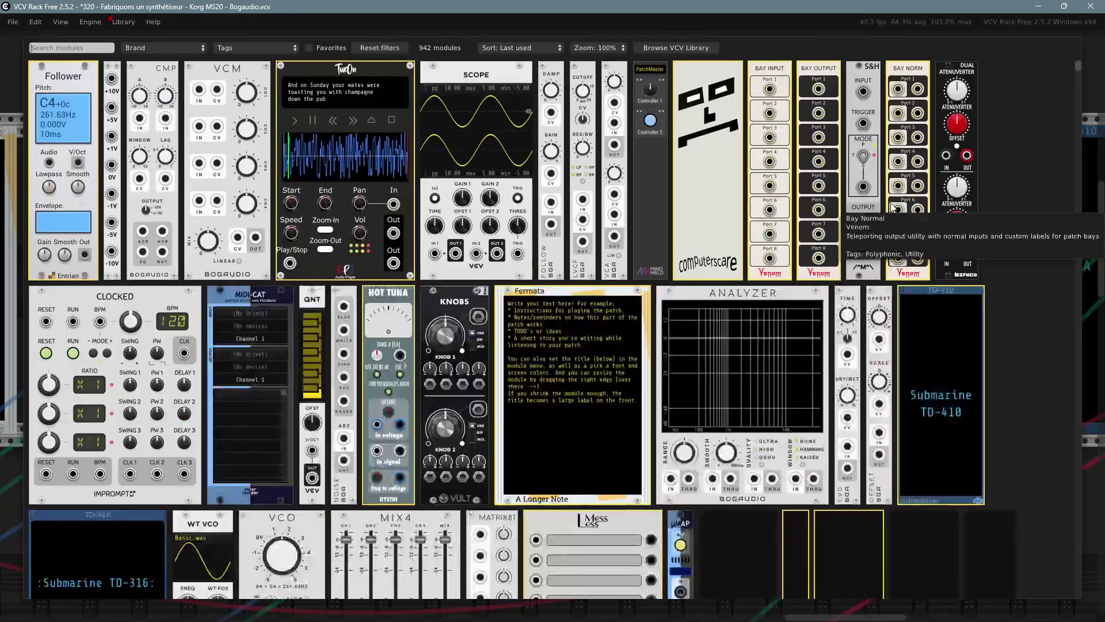
{"action": "key", "text": "Escape"}
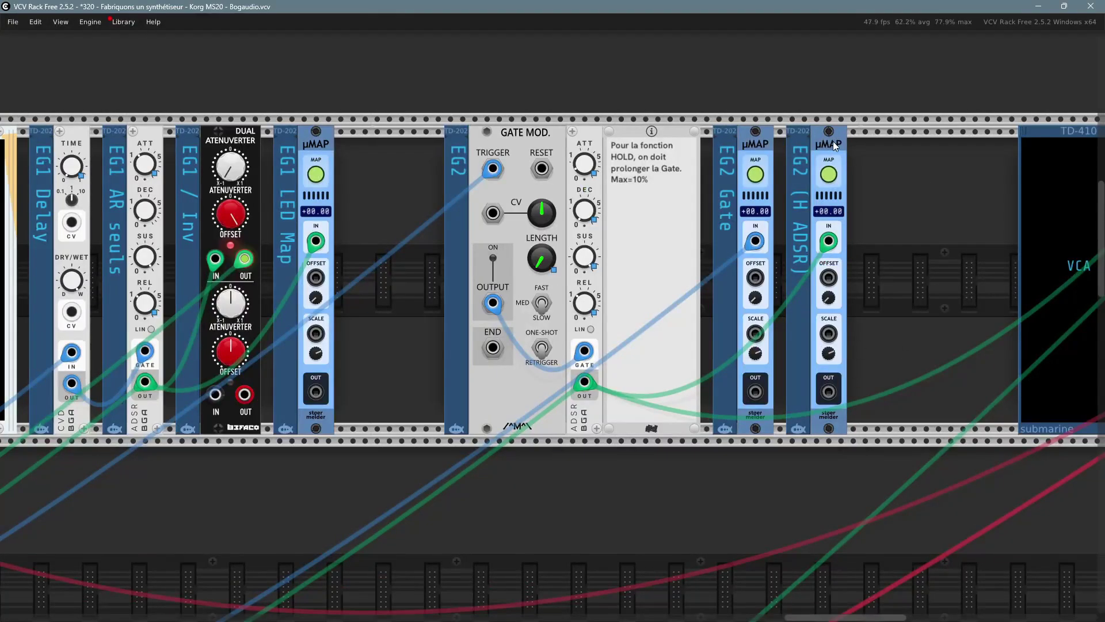
{"action": "scroll", "coordinate": [834, 144], "scroll_direction": "up", "scroll_amount": 2}
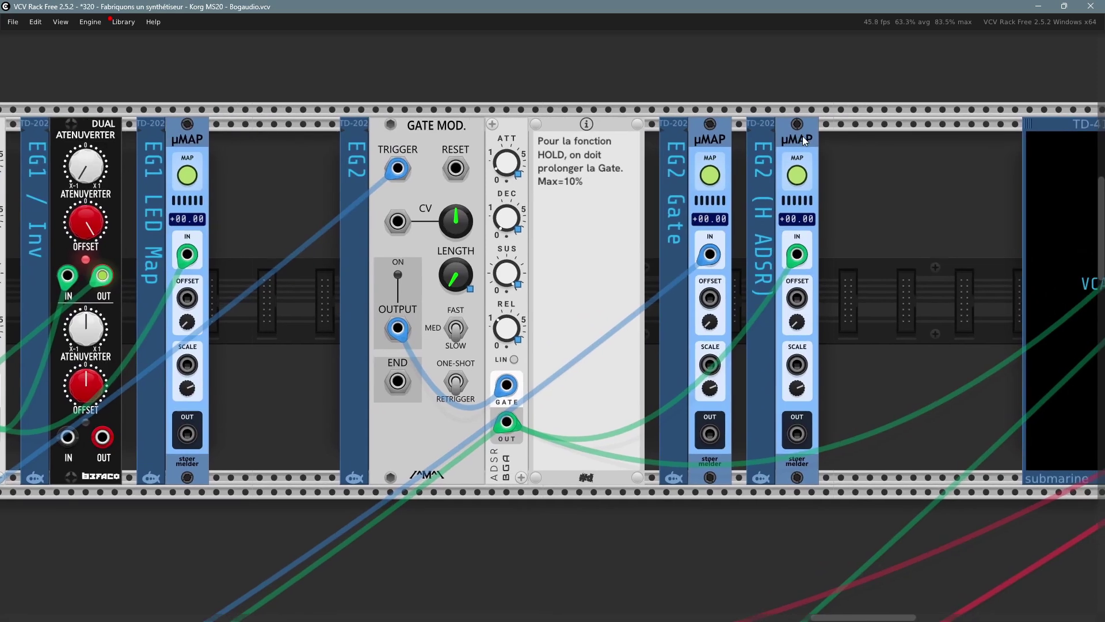
{"action": "right_click", "coordinate": [802, 136]}
{"action": "mouse_move", "coordinate": [820, 164]}
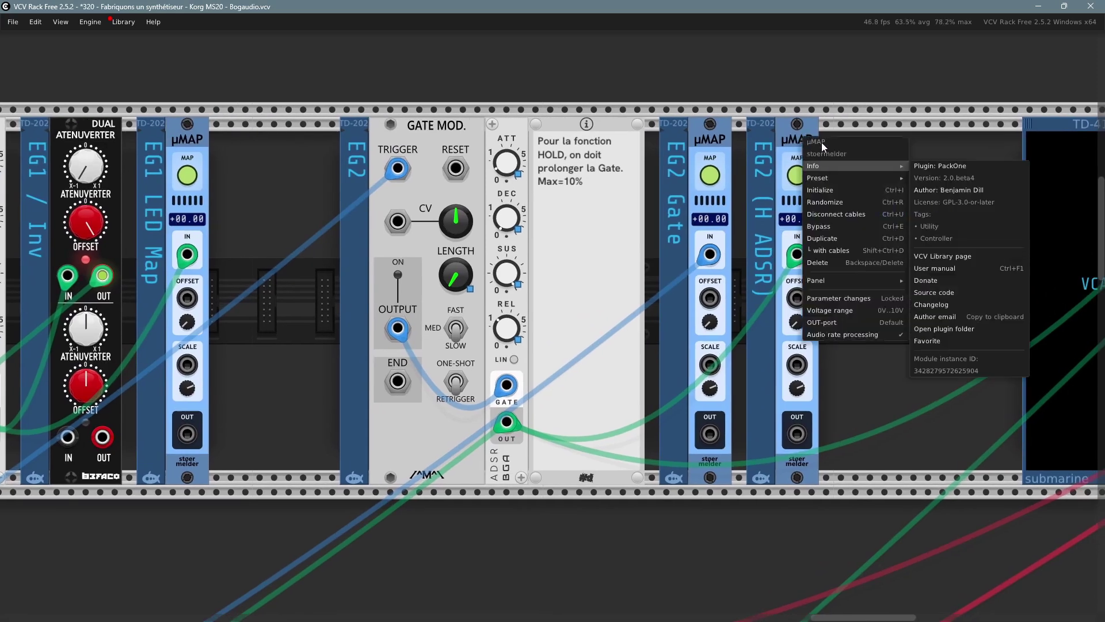
{"action": "left_click", "coordinate": [788, 95]}
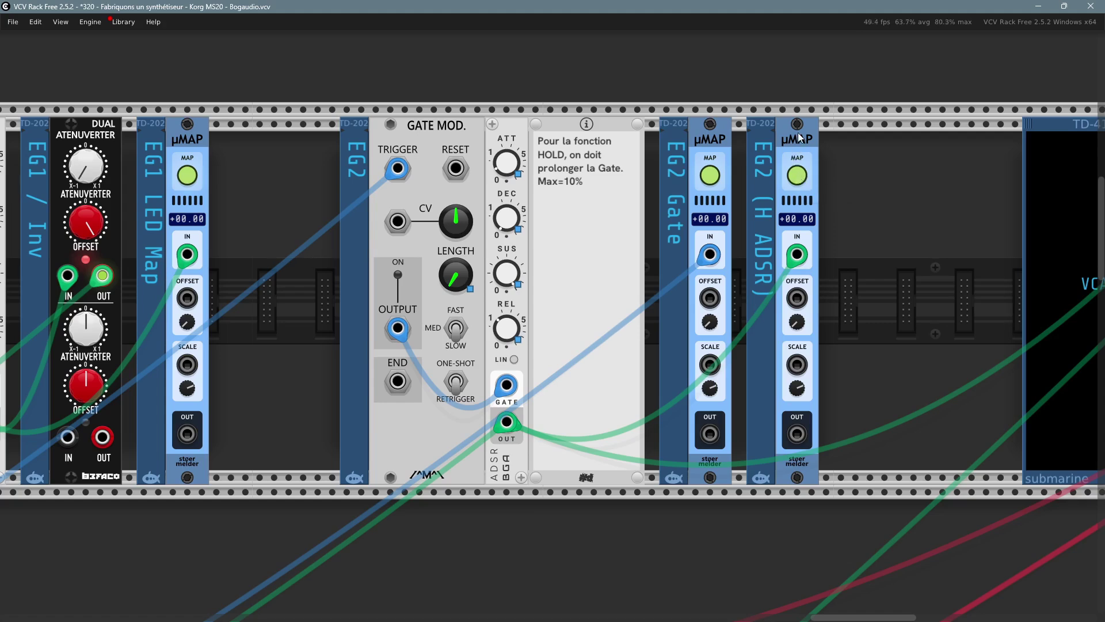
Duplicate the EG2 (H ADSR) µMAP without its cables and place the copy in the empty space before the VCA label
{"action": "key", "text": "ctrl+d"}
{"action": "left_click_drag", "start_coordinate": [836, 144], "coordinate": [893, 143]}
{"action": "left_click_drag", "start_coordinate": [956, 292], "coordinate": [882, 308]}
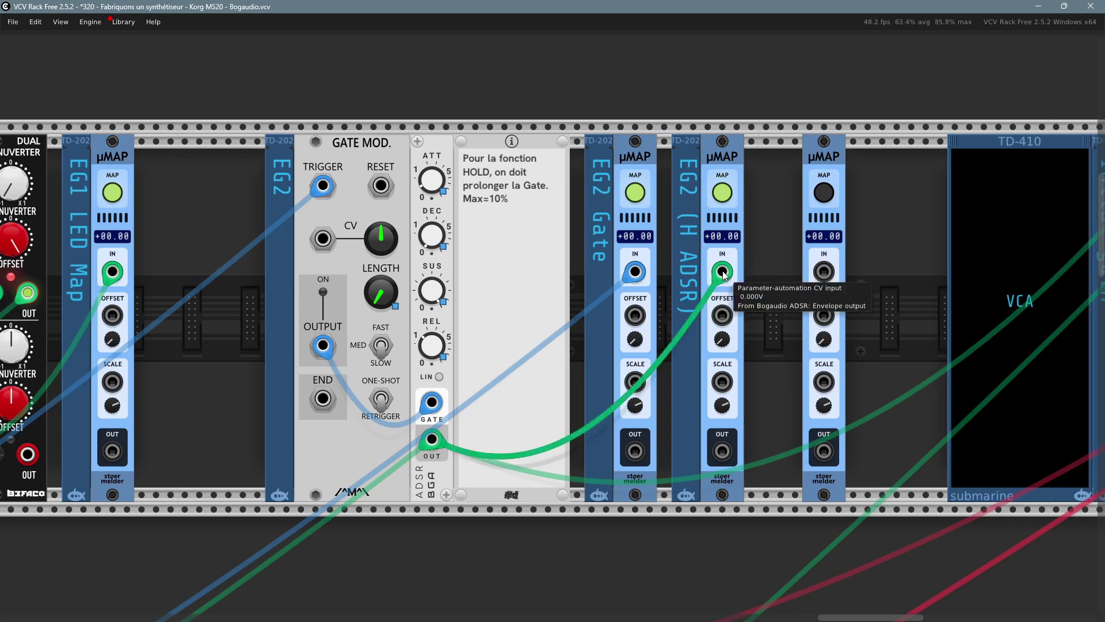
Patch EG2's ADSR envelope output into the copied µMAP's input and arm the module for mapping
{"action": "left_click_drag", "start_coordinate": [723, 275], "coordinate": [826, 273]}
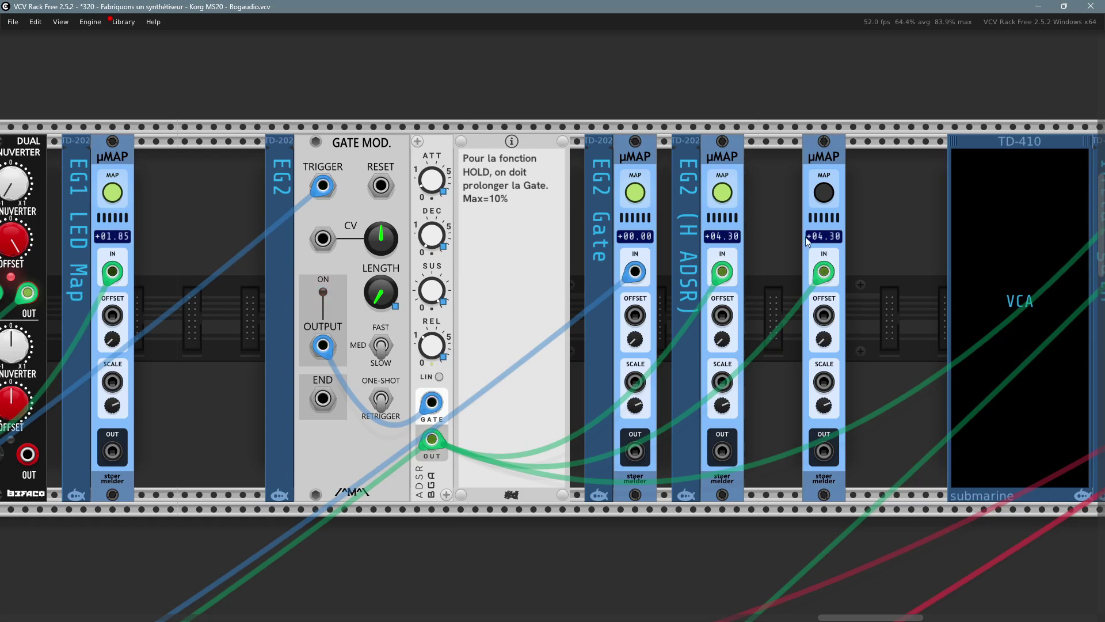
{"action": "left_click", "coordinate": [823, 193]}
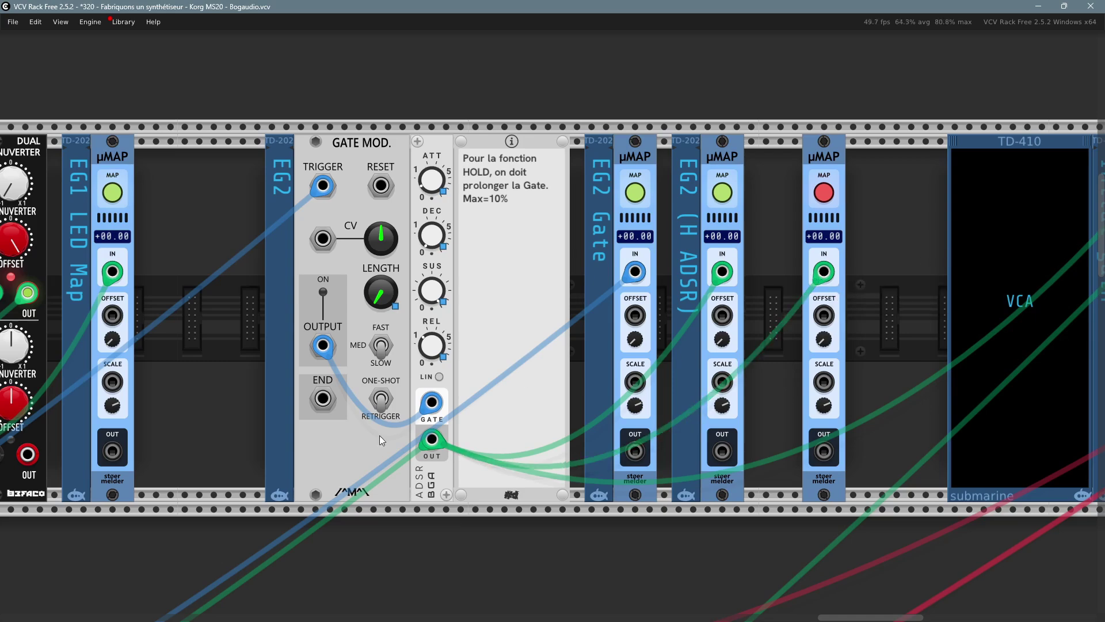
Delete the unlabelled µMAP copy placed before the VCA label
{"action": "right_click", "coordinate": [834, 159]}
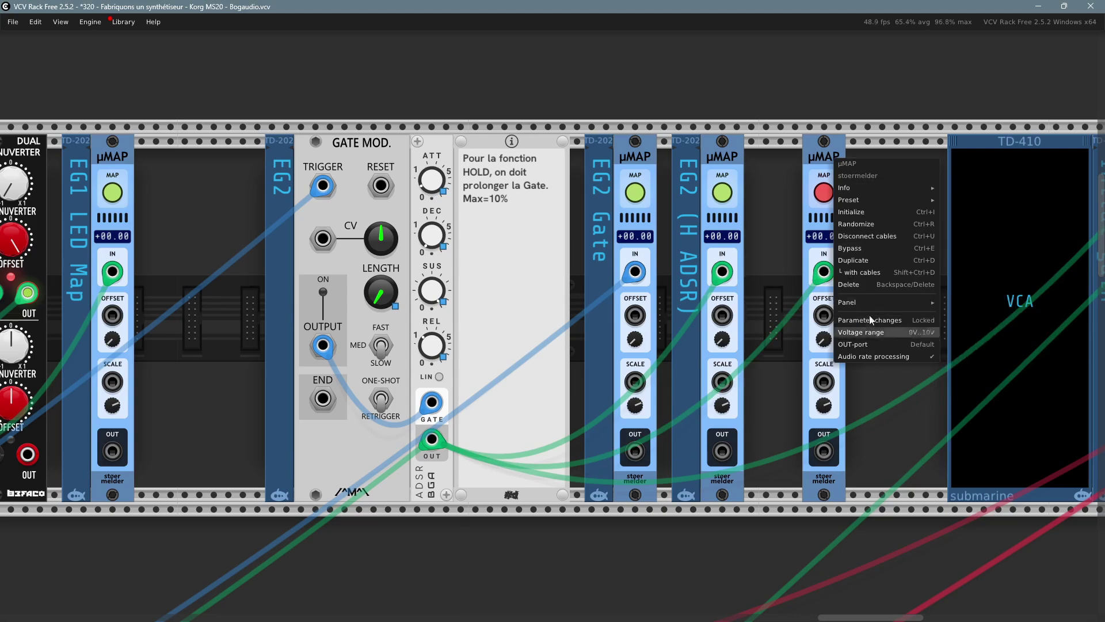
{"action": "left_click", "coordinate": [872, 284]}
Return to the synth's front panel and look through the PatchMaster module's information and settings
{"action": "scroll", "coordinate": [804, 251], "scroll_direction": "down", "scroll_amount": 3}
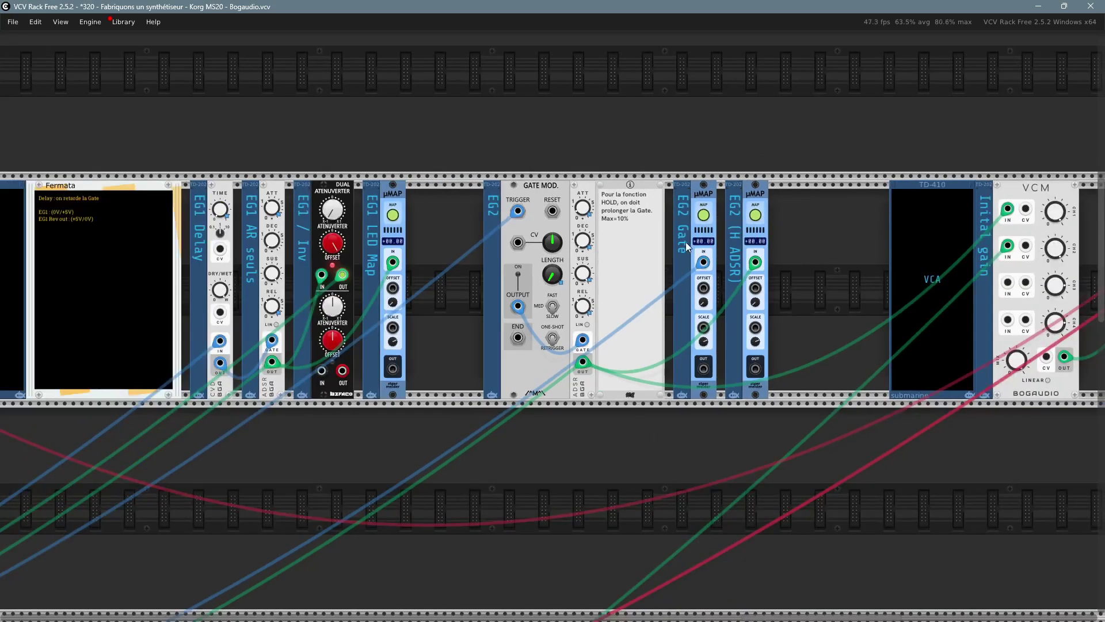
{"action": "left_click_drag", "start_coordinate": [703, 263], "coordinate": [744, 229]}
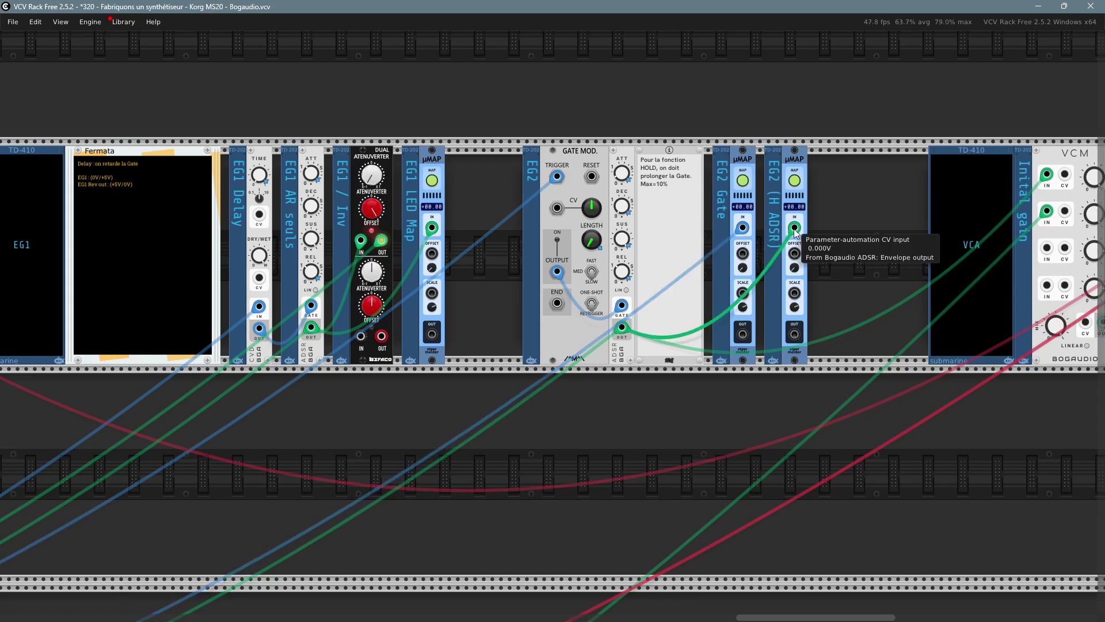
{"action": "left_click_drag", "start_coordinate": [117, 115], "coordinate": [989, 184]}
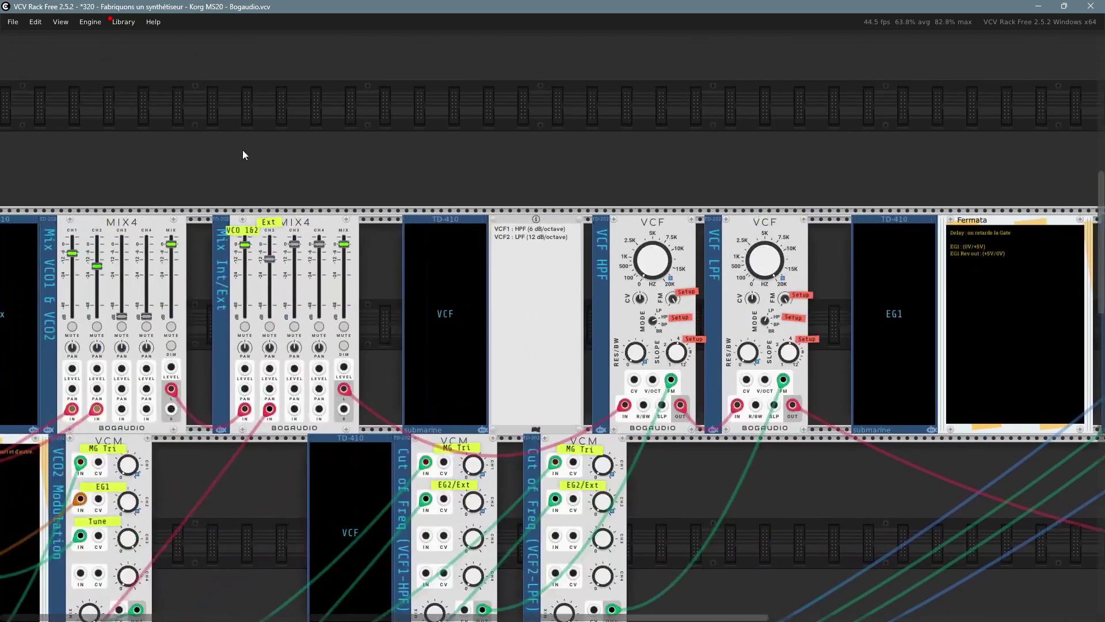
{"action": "left_click_drag", "start_coordinate": [242, 150], "coordinate": [884, 107]}
{"action": "left_click_drag", "start_coordinate": [1, 126], "coordinate": [1012, 114]}
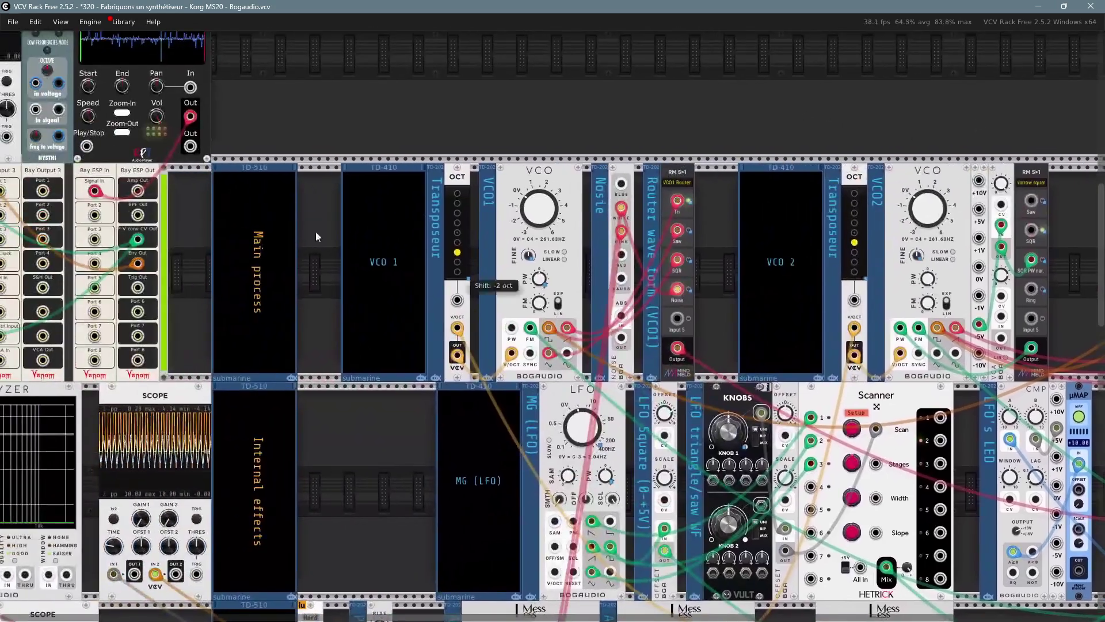
{"action": "scroll", "coordinate": [316, 236], "scroll_direction": "left", "scroll_amount": 15}
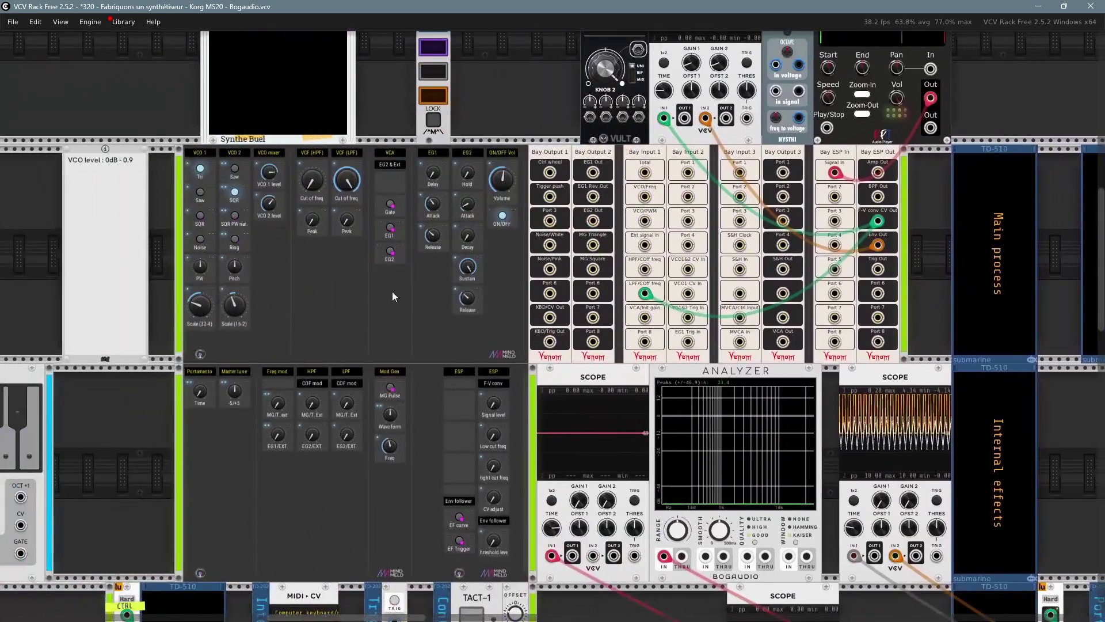
{"action": "scroll", "coordinate": [392, 291], "scroll_direction": "up", "scroll_amount": 5}
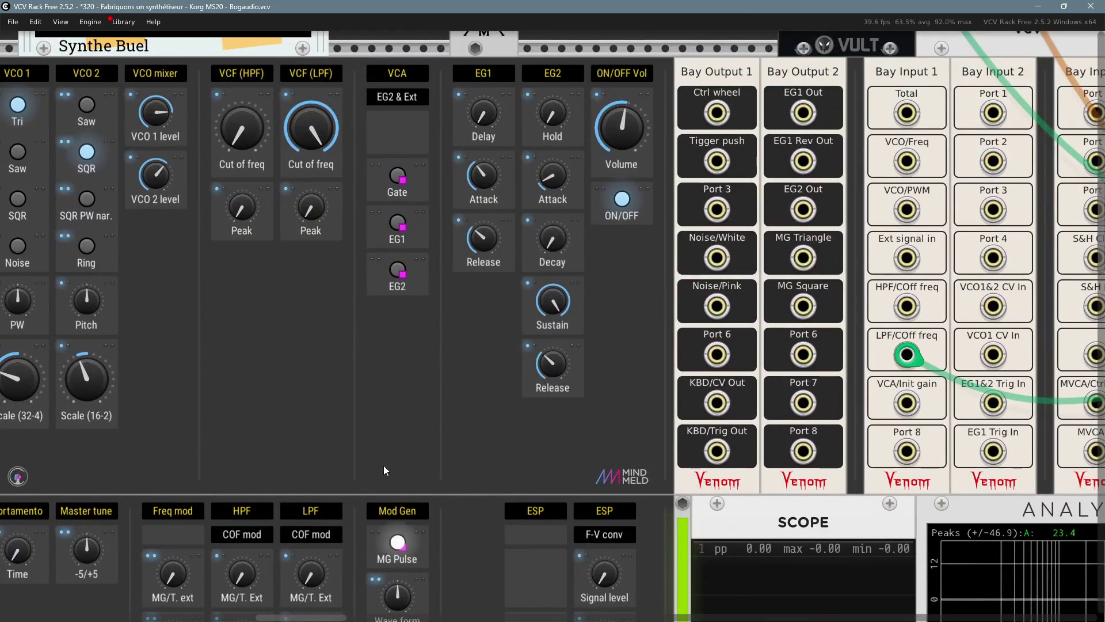
{"action": "scroll", "coordinate": [449, 410], "scroll_direction": "left", "scroll_amount": 3}
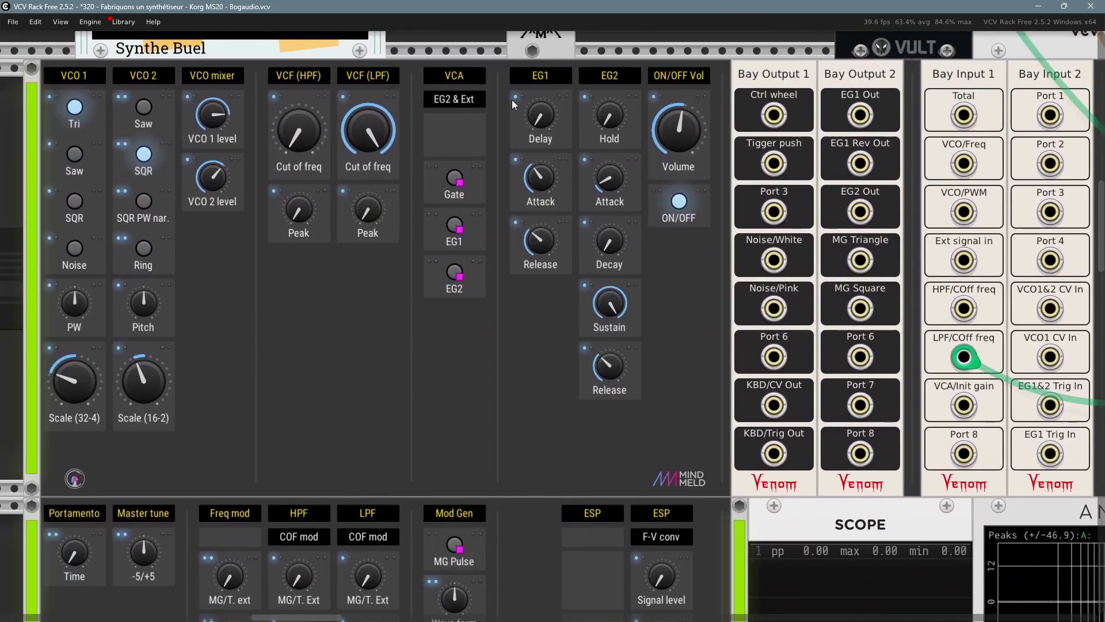
{"action": "right_click", "coordinate": [471, 266]}
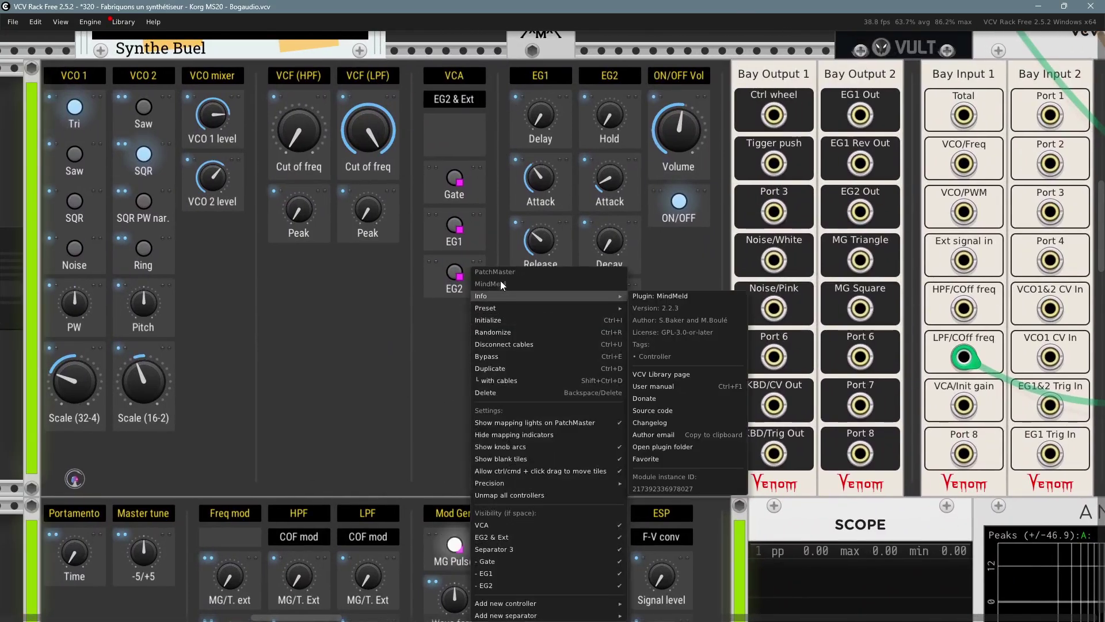
{"action": "left_click", "coordinate": [437, 330]}
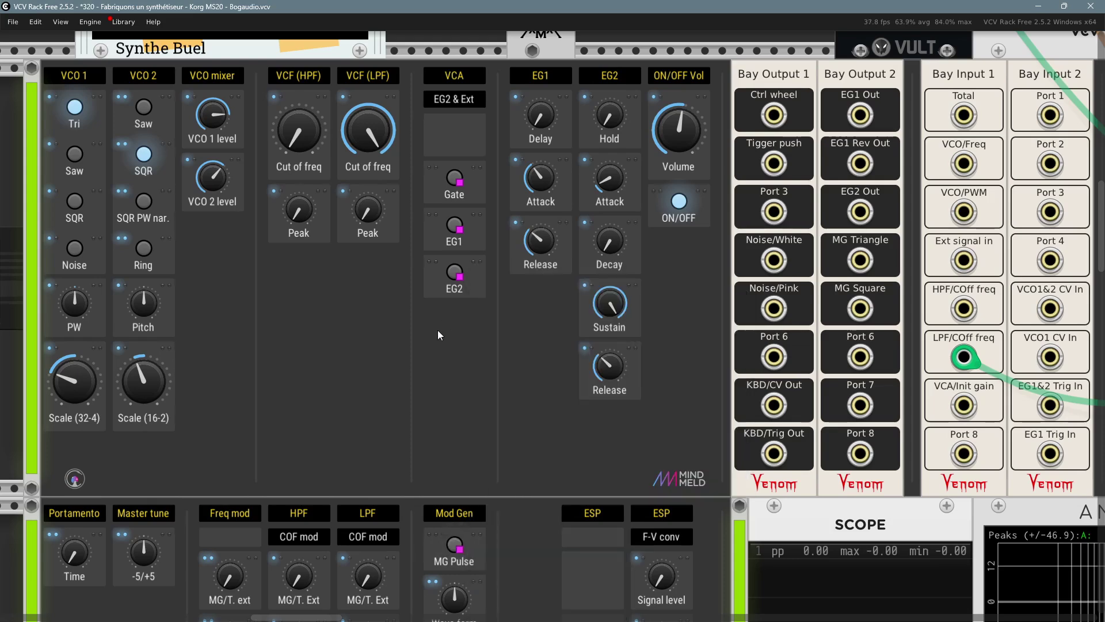
Examine the small button types available for the VCA section's Gate indicator on the front panel
{"action": "right_click", "coordinate": [475, 180]}
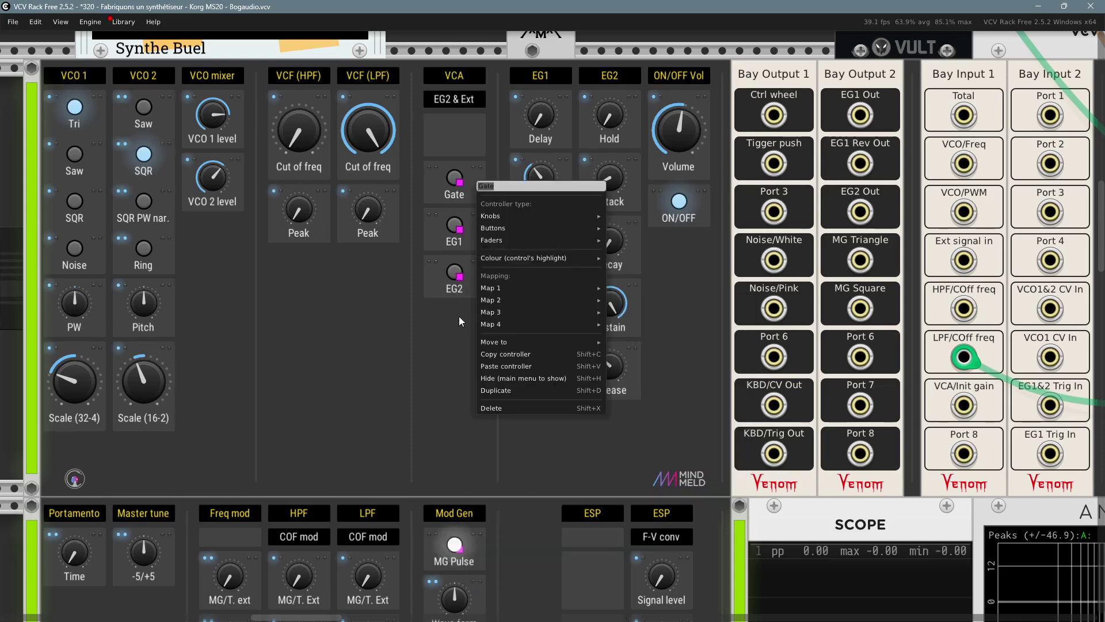
{"action": "mouse_move", "coordinate": [498, 228]}
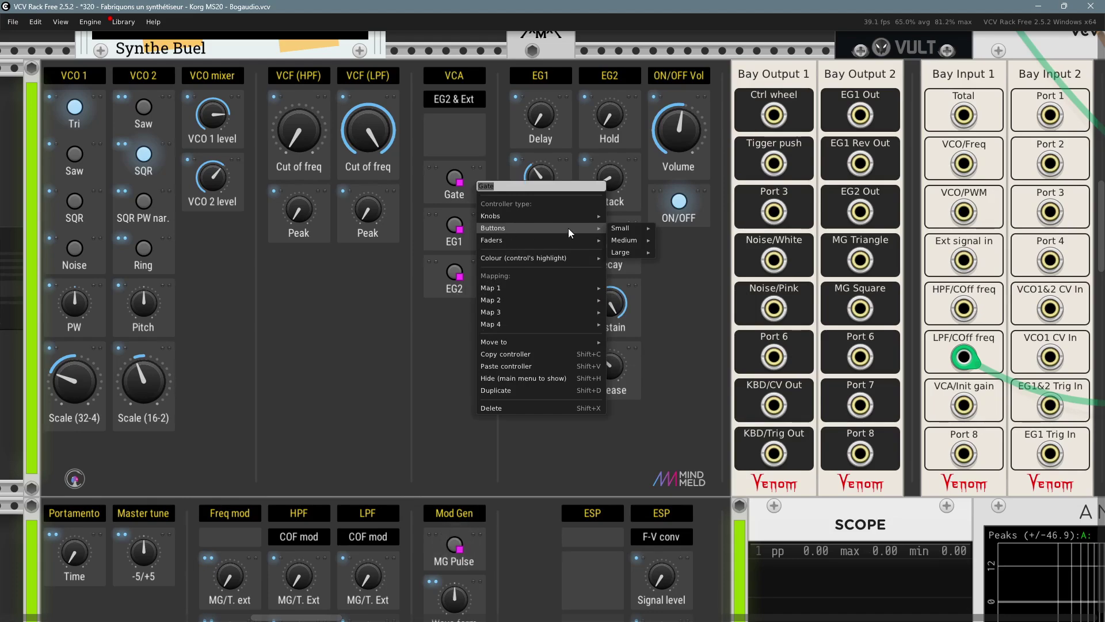
{"action": "mouse_move", "coordinate": [632, 227]}
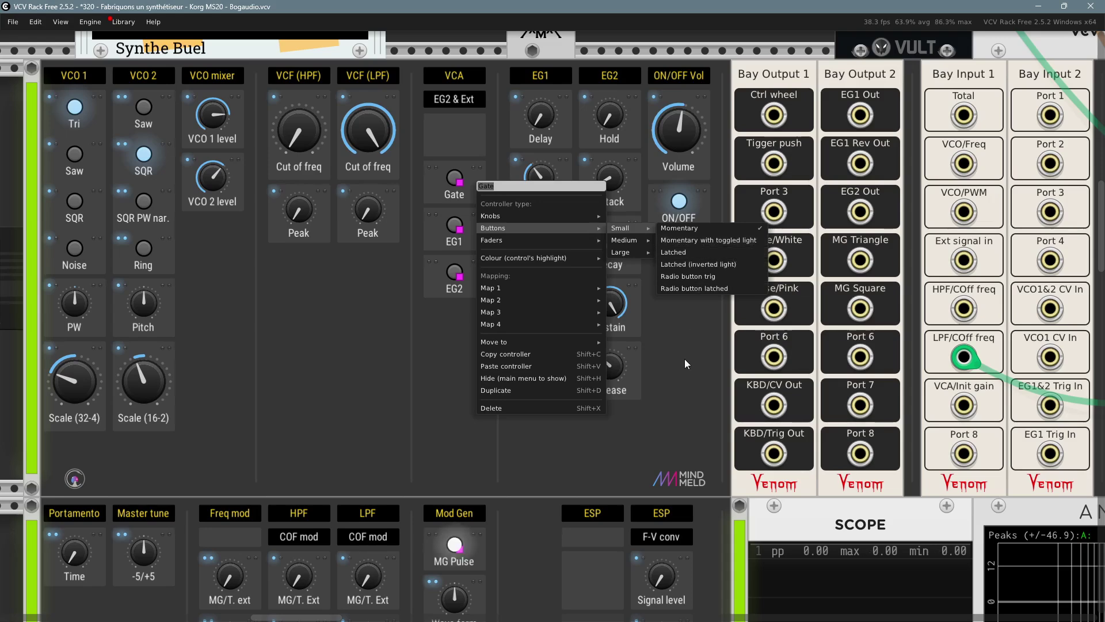
{"action": "left_click", "coordinate": [676, 336]}
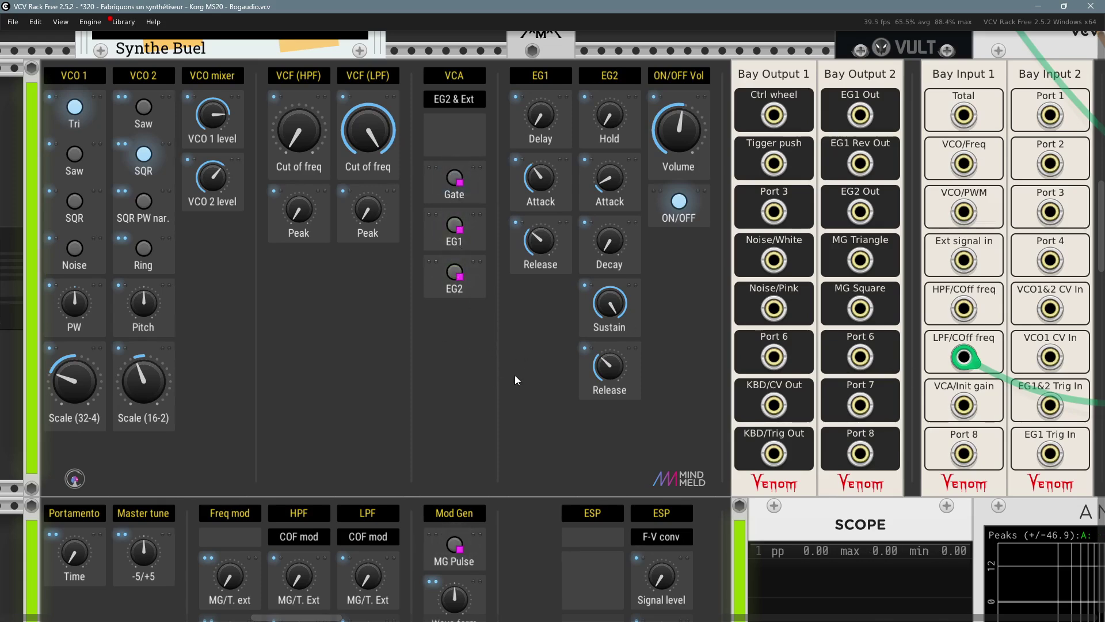
Look over the front panel and patch bays, checking the source connected to the LPF/COff freq input
{"action": "scroll", "coordinate": [523, 369], "scroll_direction": "down", "scroll_amount": 1}
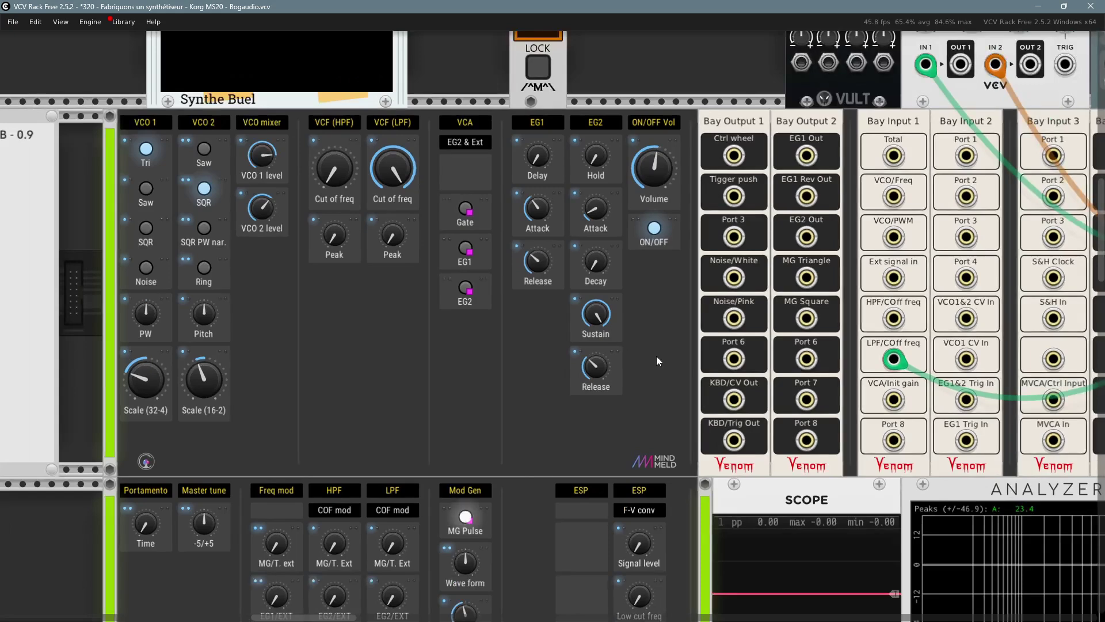
{"action": "left_click_drag", "start_coordinate": [656, 355], "coordinate": [565, 298]}
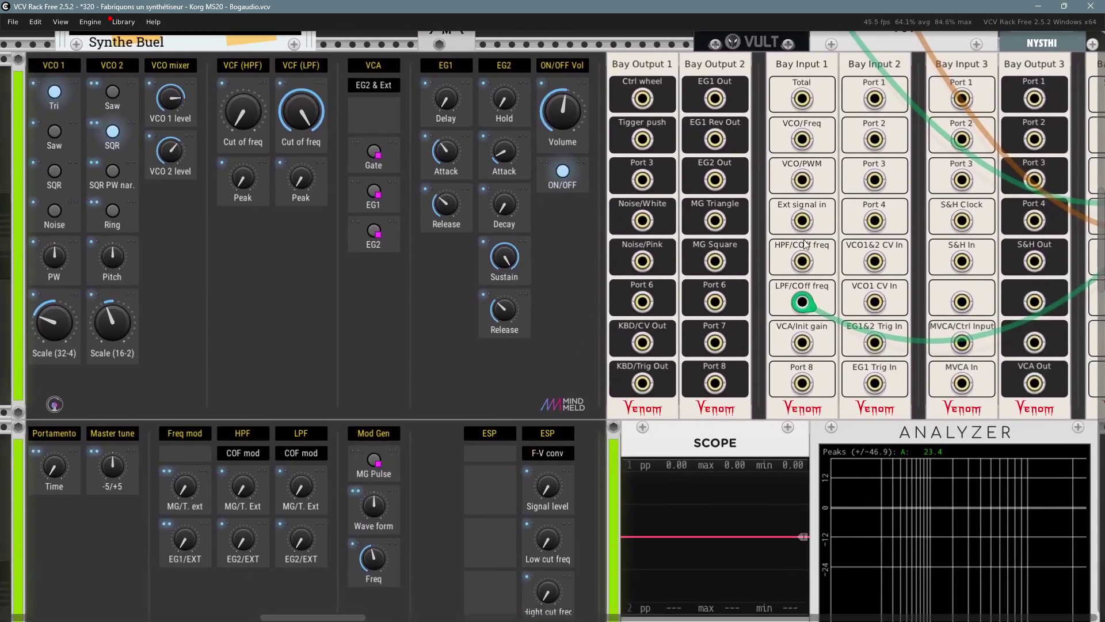
{"action": "left_click_drag", "start_coordinate": [815, 307], "coordinate": [844, 356]}
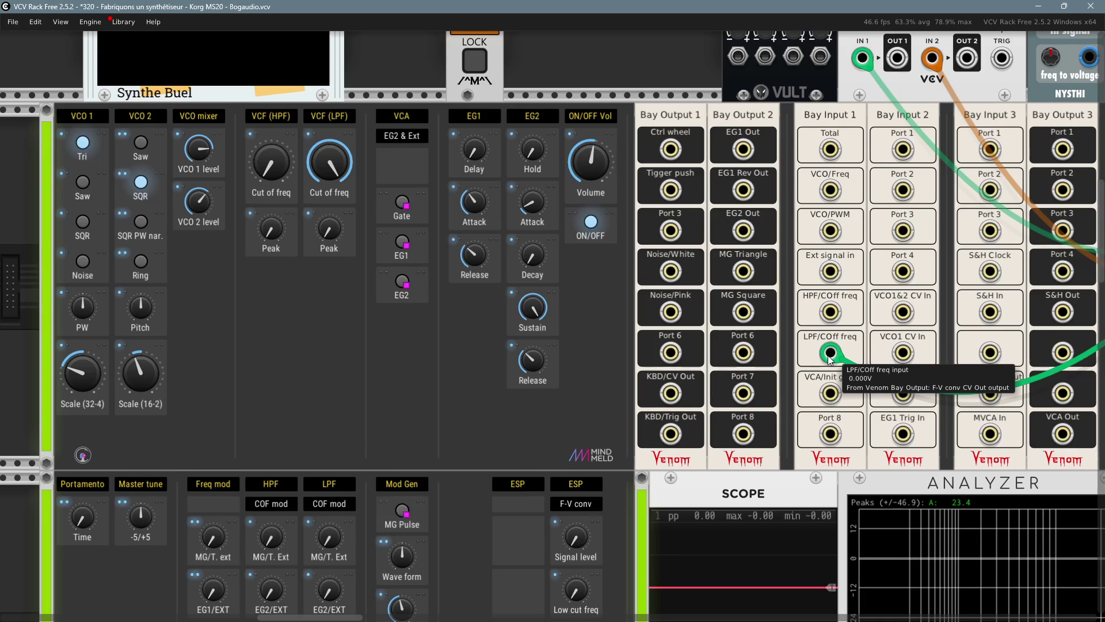
{"action": "left_click_drag", "start_coordinate": [828, 354], "coordinate": [639, 387]}
{"action": "scroll", "coordinate": [641, 390], "scroll_direction": "left", "scroll_amount": 3}
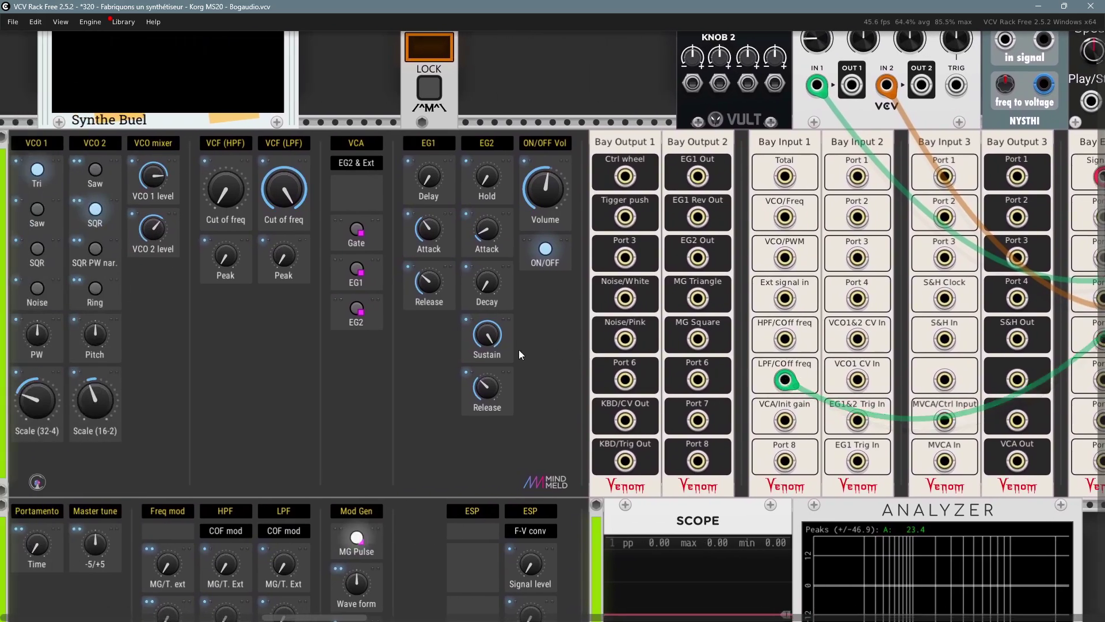
Check the µMAP mapping, input offset and scaling options of the VCA section's Gate indicator
{"action": "scroll", "coordinate": [519, 350], "scroll_direction": "up", "scroll_amount": 2, "text": "ctrl"}
{"action": "scroll", "coordinate": [479, 357], "scroll_direction": "left", "scroll_amount": 2}
{"action": "scroll", "coordinate": [479, 357], "scroll_direction": "up", "scroll_amount": 1}
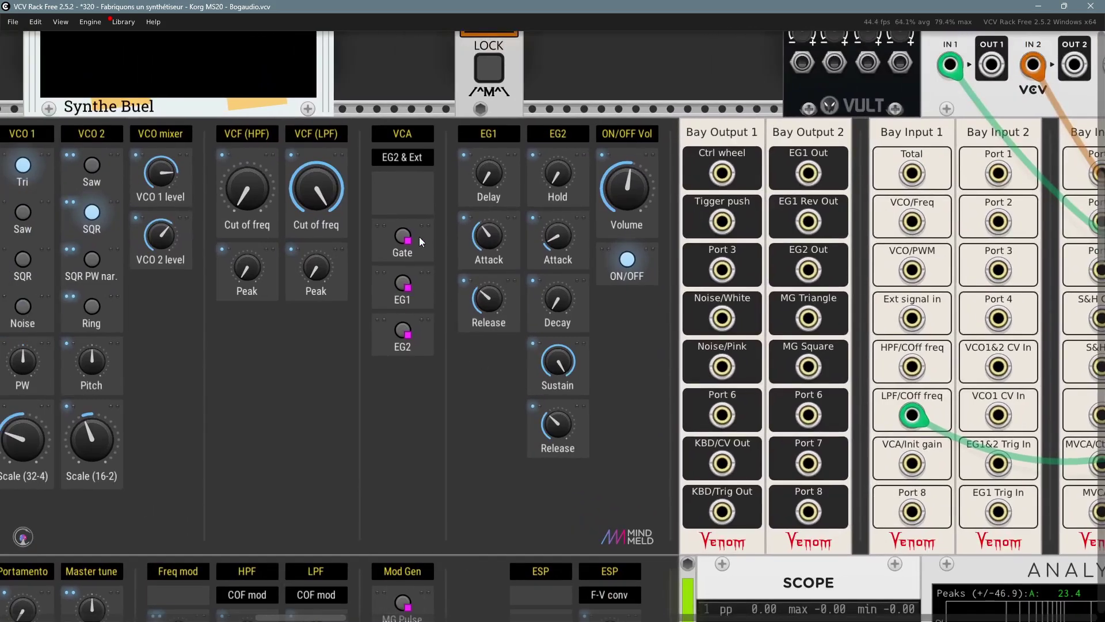
{"action": "right_click", "coordinate": [402, 234]}
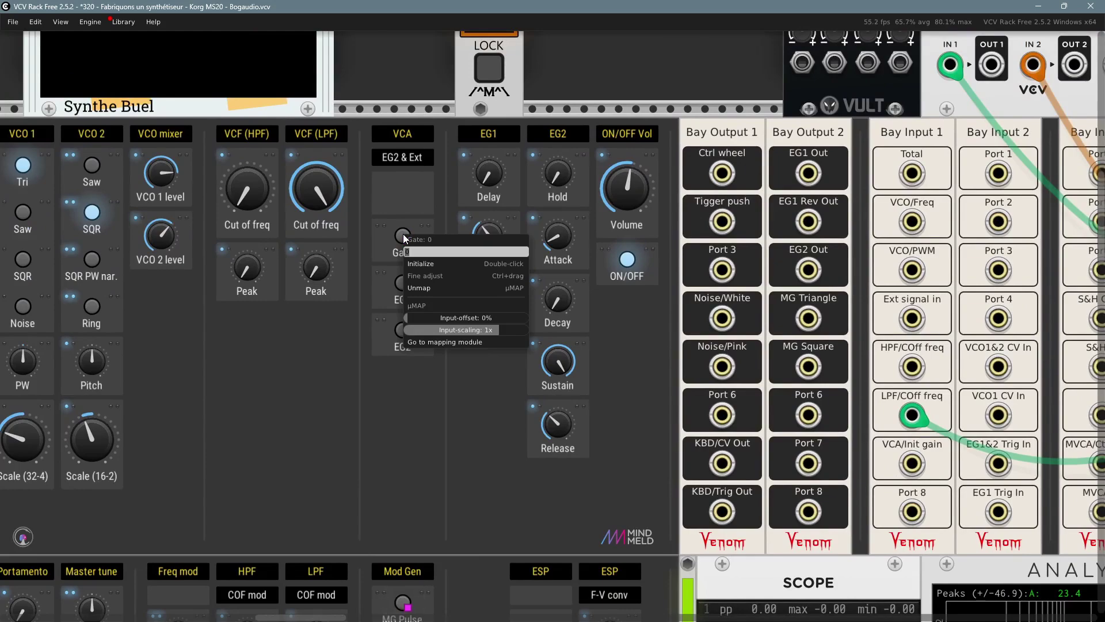
{"action": "left_click", "coordinate": [403, 234]}
Set the highlight colour of the VCA section's Gate indicator to Blue (default) and of its EG1 indicator to Green
{"action": "right_click", "coordinate": [423, 231]}
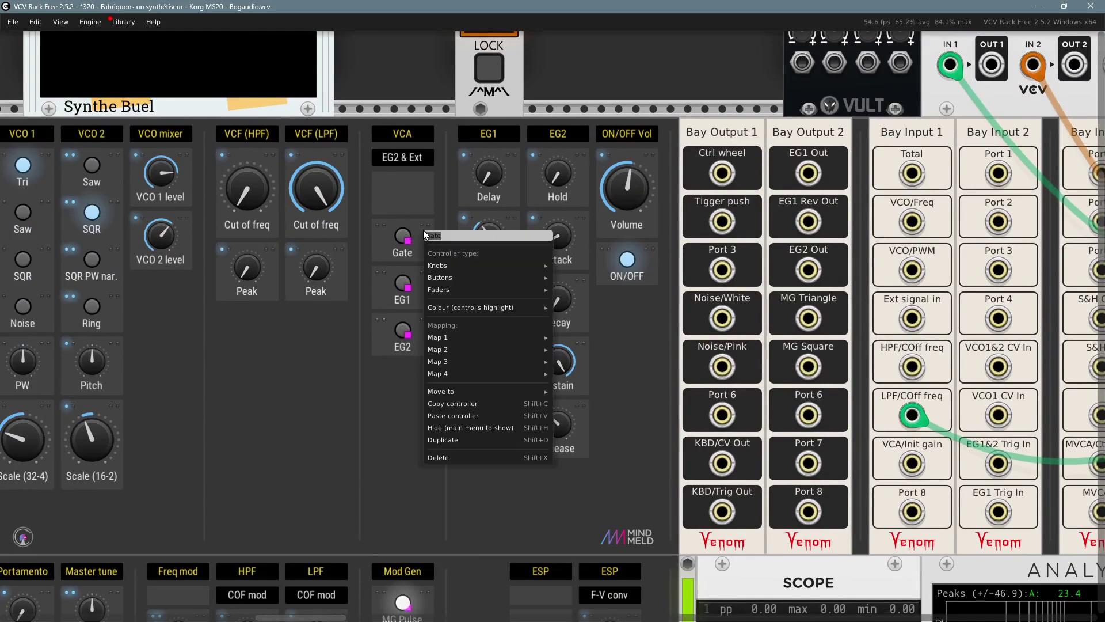
{"action": "mouse_move", "coordinate": [498, 308]}
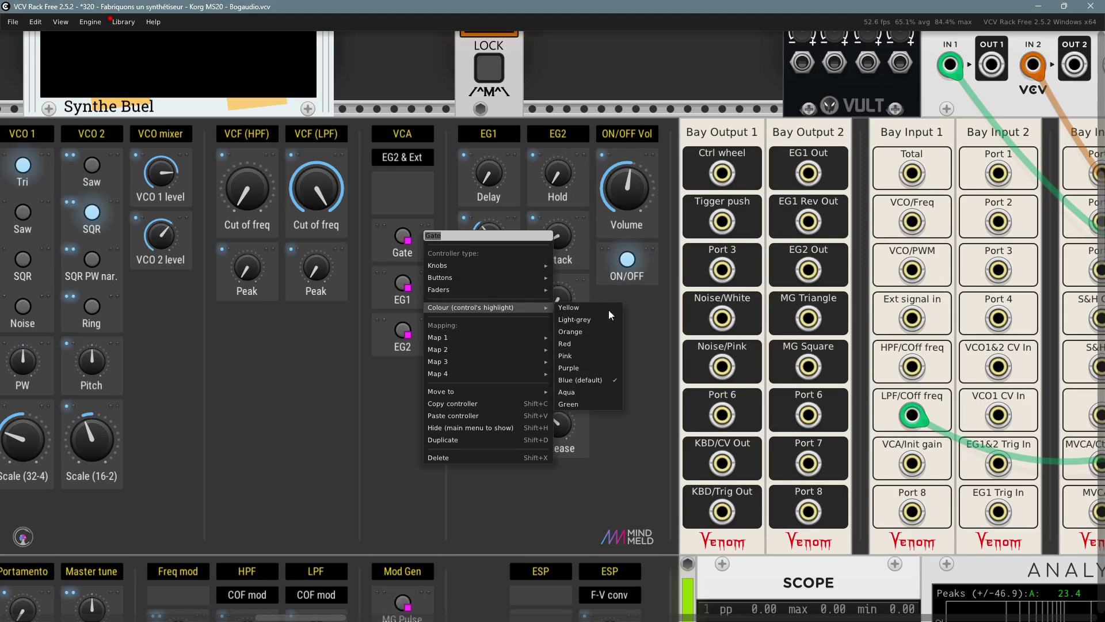
{"action": "left_click", "coordinate": [600, 381]}
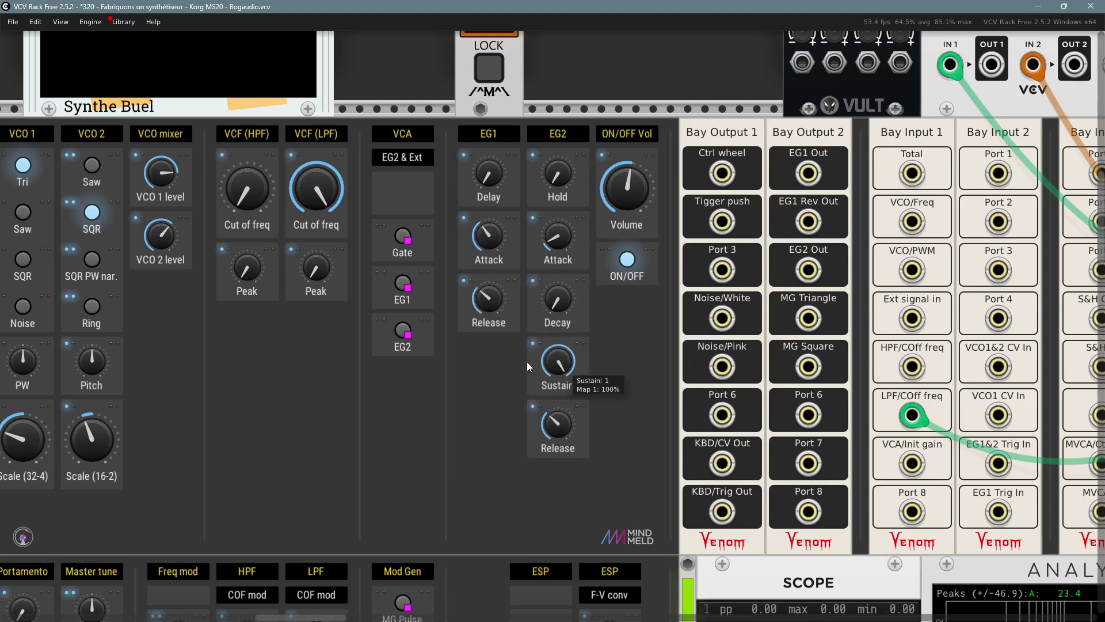
{"action": "right_click", "coordinate": [425, 277]}
{"action": "mouse_move", "coordinate": [462, 352]}
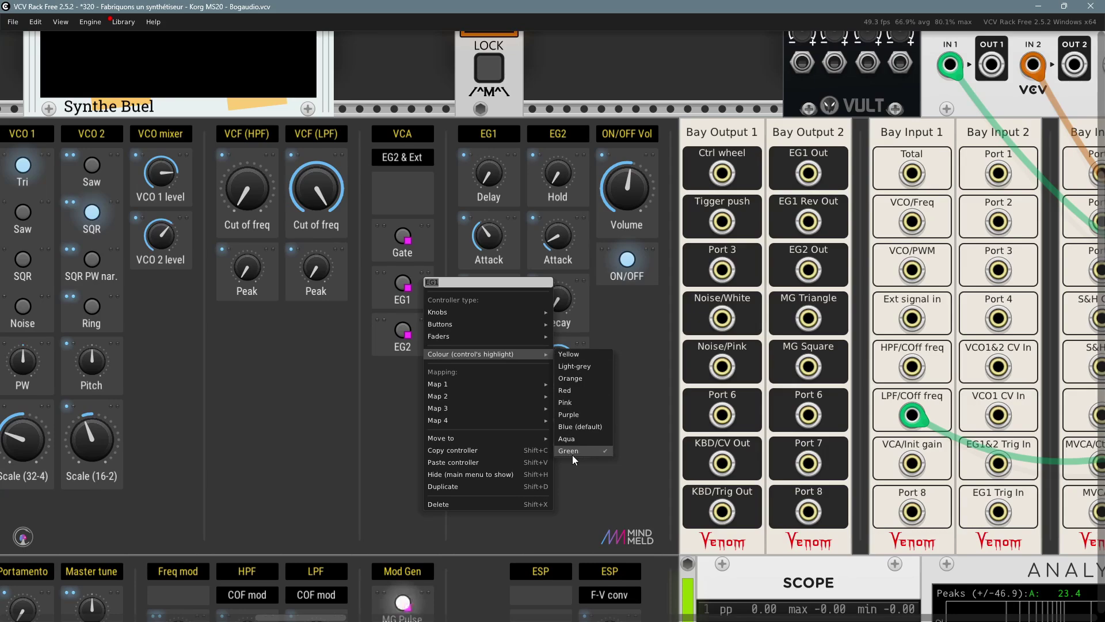
{"action": "left_click", "coordinate": [588, 447]}
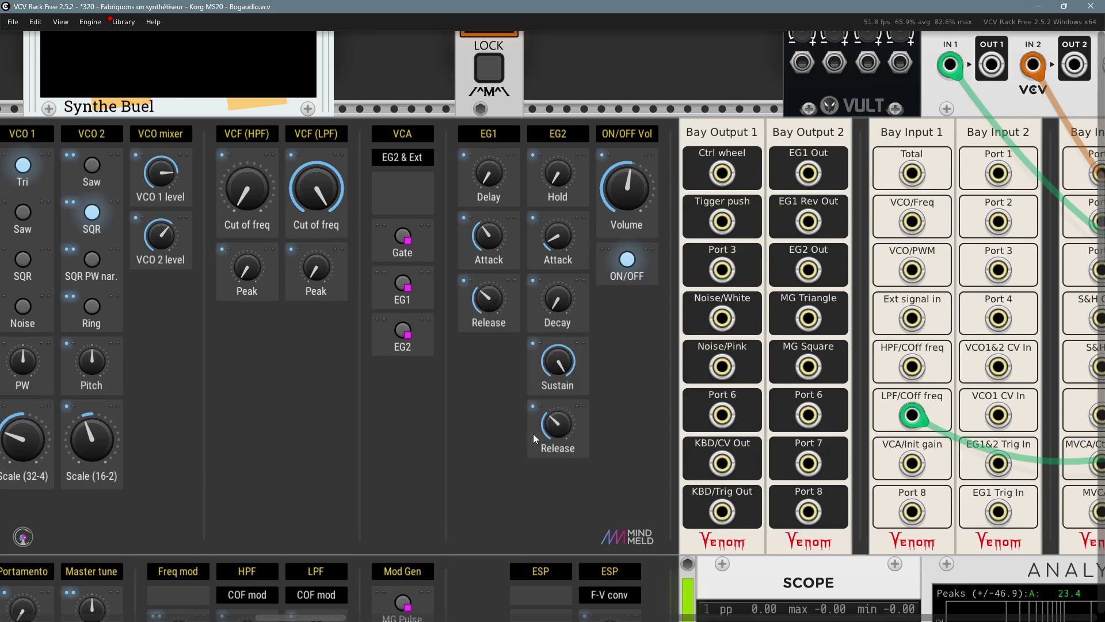
Return to the EG1 modules and examine the Attack, Decay, Sustain and Release settings of the EG1 AR envelope
{"action": "scroll", "coordinate": [418, 389], "scroll_direction": "down", "scroll_amount": 3}
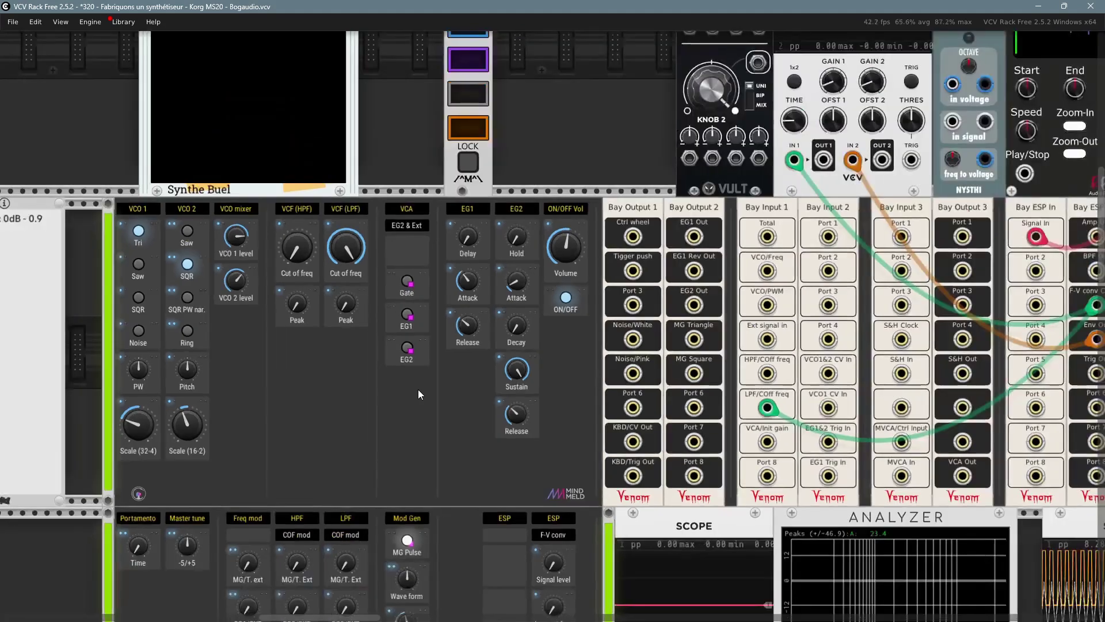
{"action": "left_click_drag", "start_coordinate": [471, 423], "coordinate": [385, 299]}
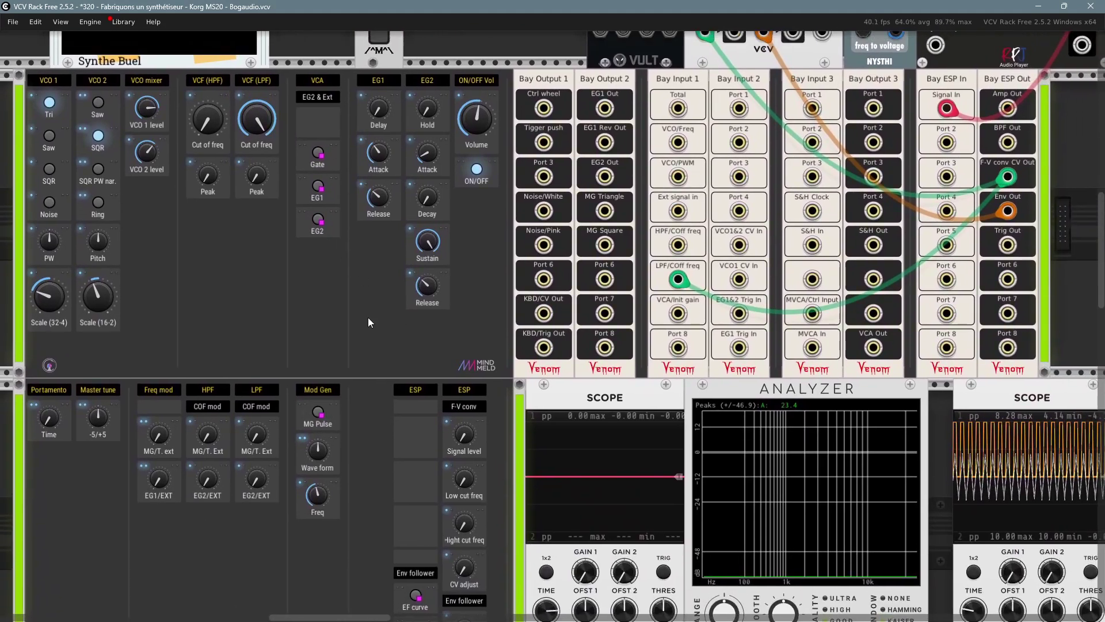
{"action": "left_click_drag", "start_coordinate": [1019, 287], "coordinate": [111, 329]}
{"action": "left_click_drag", "start_coordinate": [998, 76], "coordinate": [5, 111]}
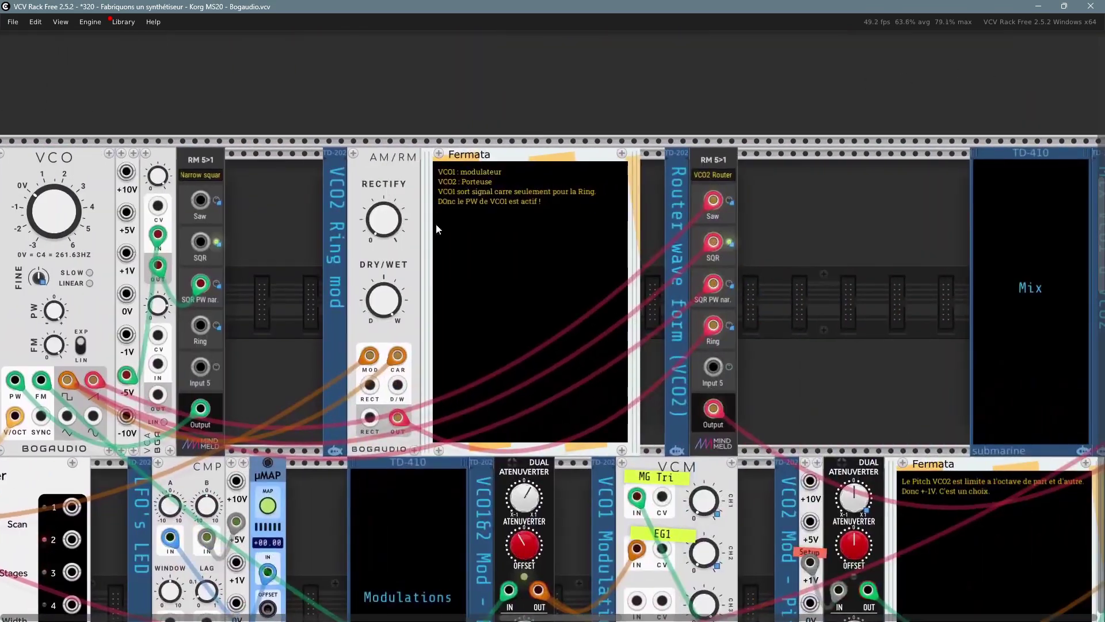
{"action": "left_click_drag", "start_coordinate": [874, 295], "coordinate": [20, 320]}
{"action": "left_click_drag", "start_coordinate": [1043, 108], "coordinate": [12, 94]}
{"action": "left_click_drag", "start_coordinate": [849, 114], "coordinate": [580, 140]}
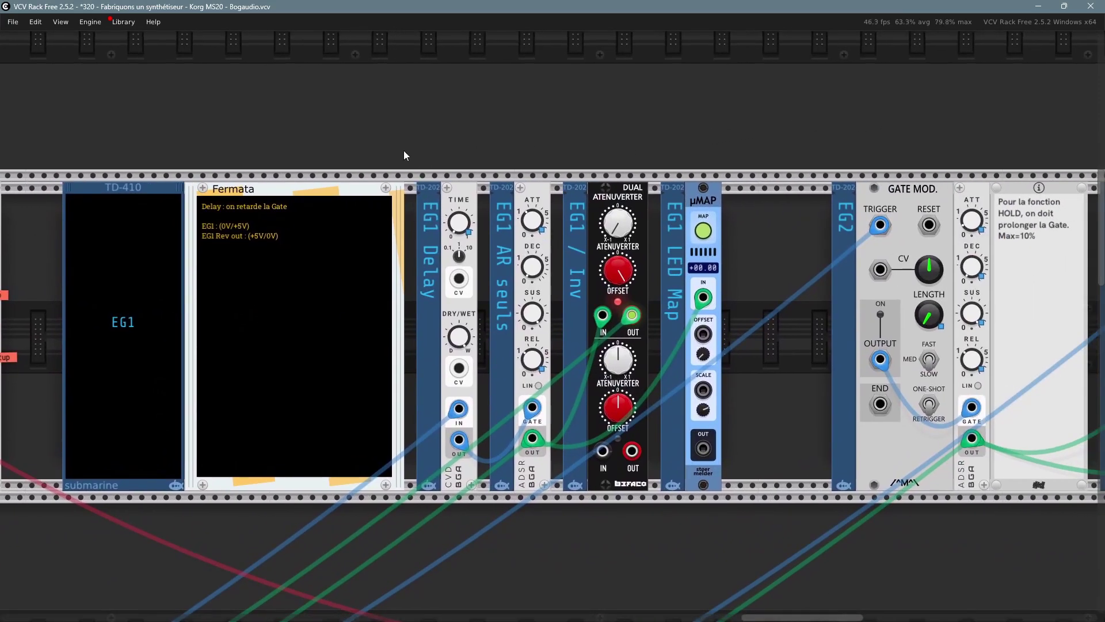
{"action": "left_click_drag", "start_coordinate": [404, 152], "coordinate": [422, 96]}
{"action": "scroll", "coordinate": [465, 124], "scroll_direction": "up", "scroll_amount": 1}
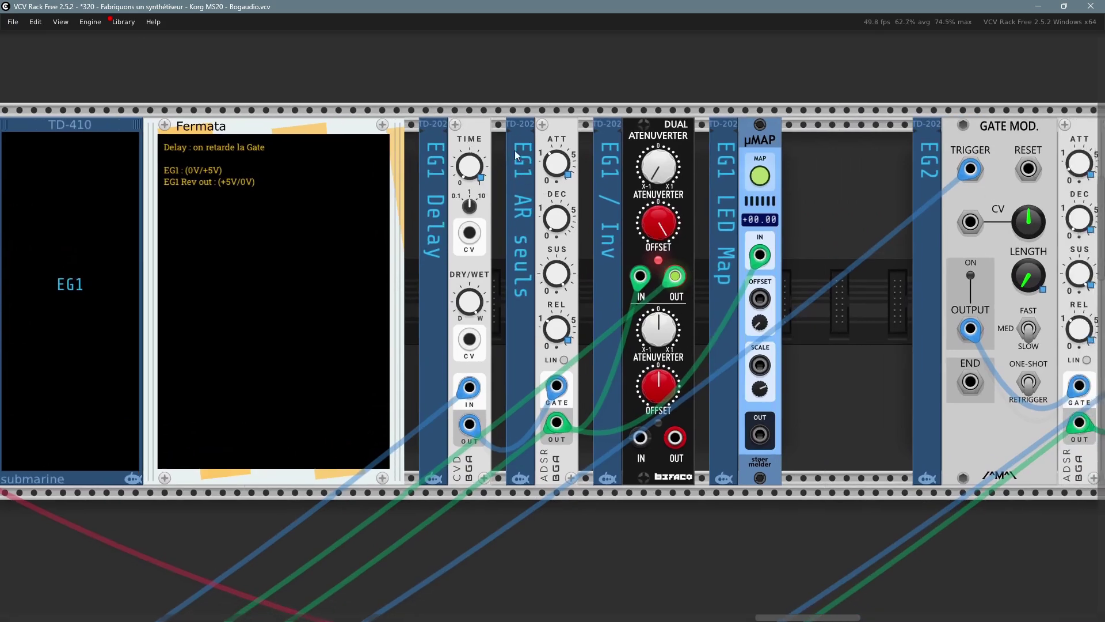
{"action": "mouse_move", "coordinate": [558, 220]}
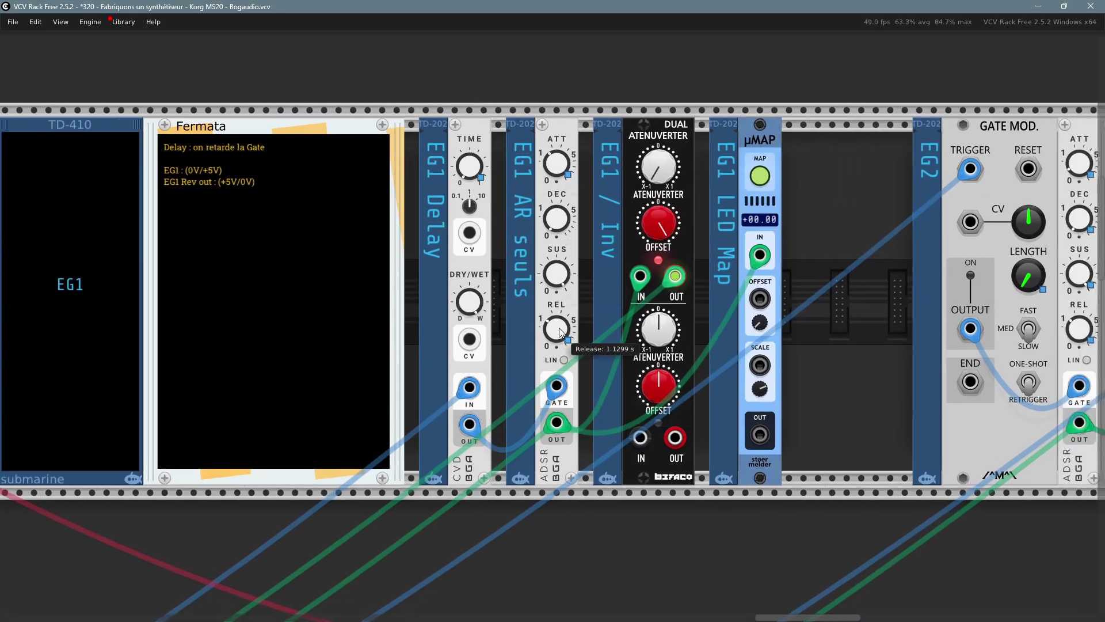
{"action": "mouse_move", "coordinate": [554, 162]}
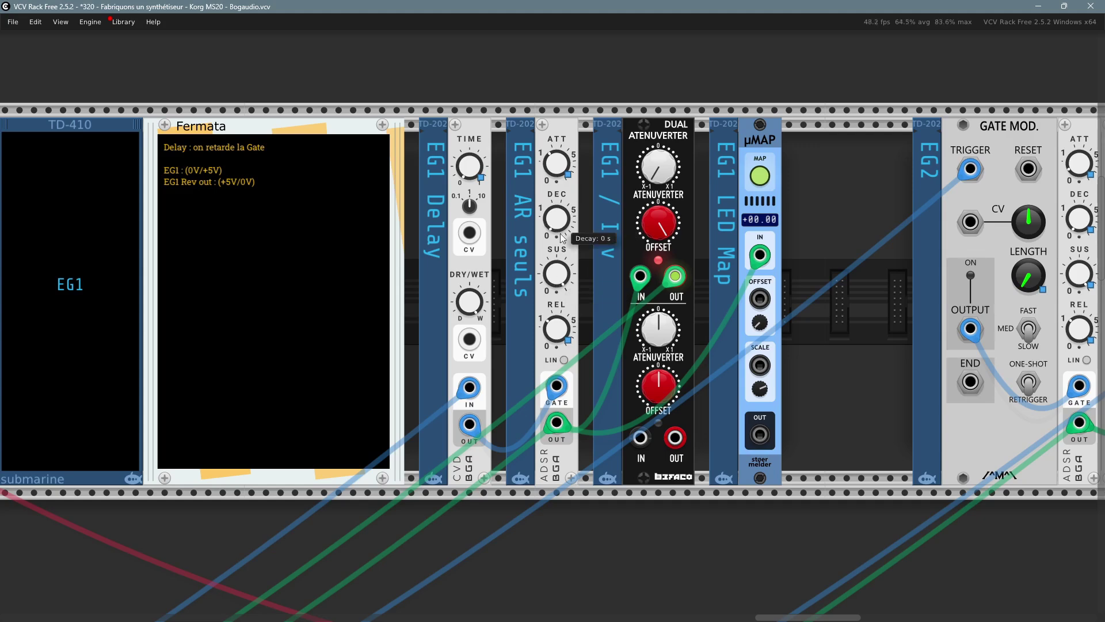
{"action": "mouse_move", "coordinate": [560, 282]}
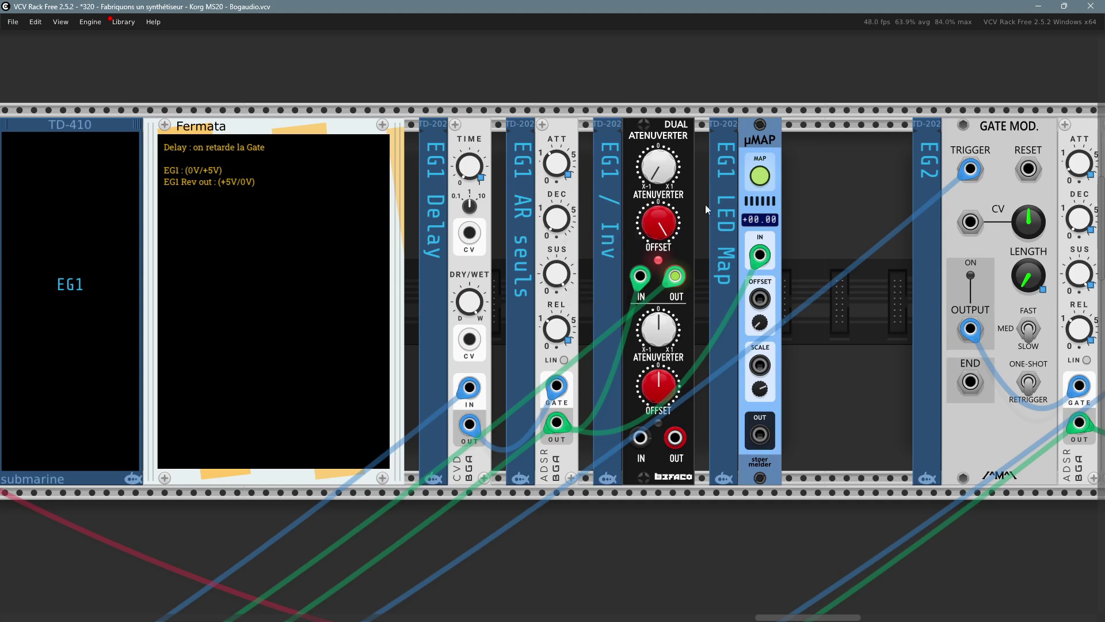
Single out the CVD module labelled EG1 Delay by selecting and deselecting it, and check its plugin information
{"action": "left_click_drag", "start_coordinate": [840, 247], "coordinate": [829, 233]}
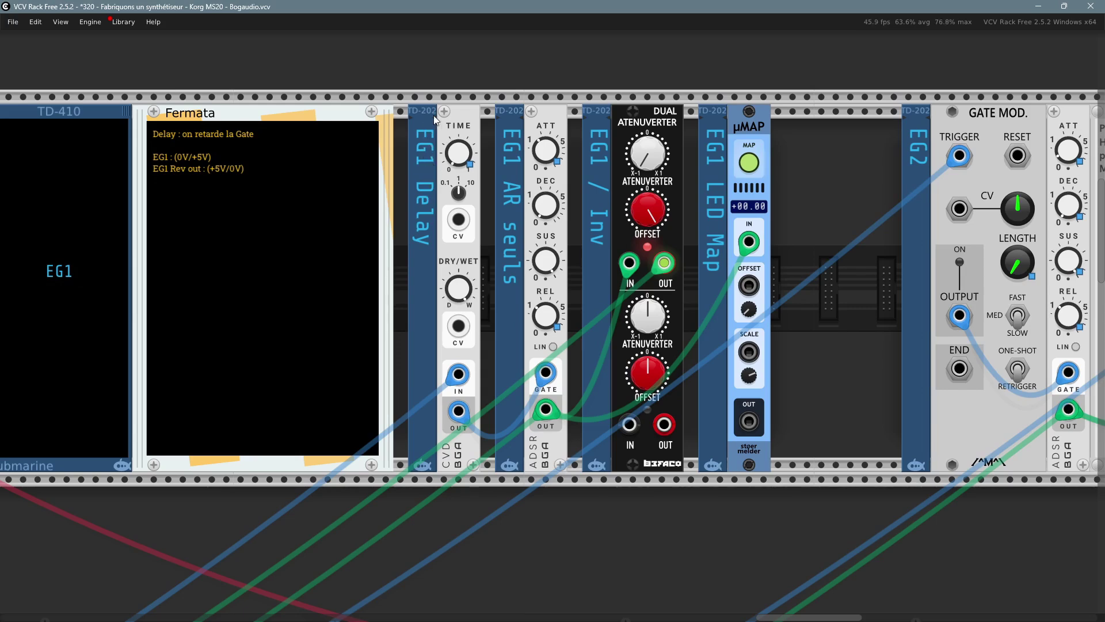
{"action": "left_click", "coordinate": [458, 113]}
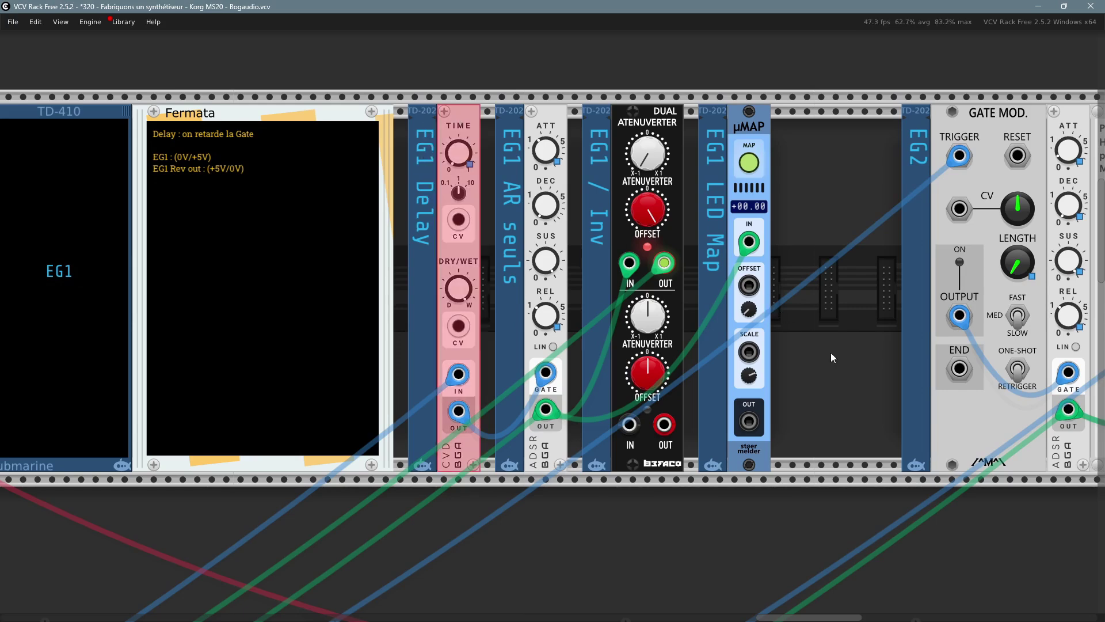
{"action": "left_click", "coordinate": [843, 363]}
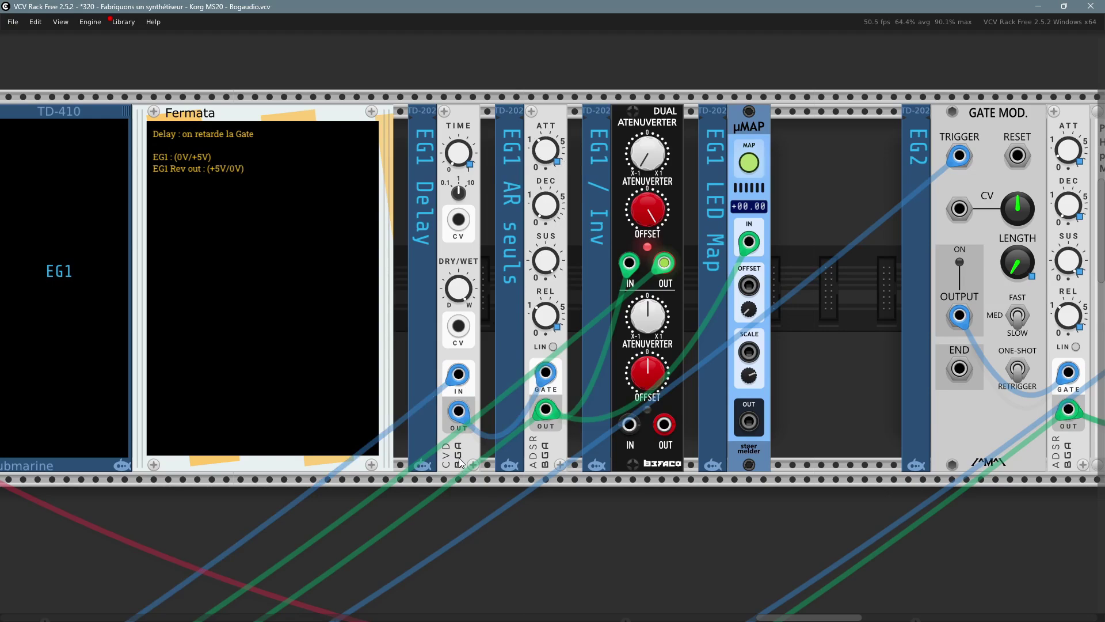
{"action": "right_click", "coordinate": [465, 116]}
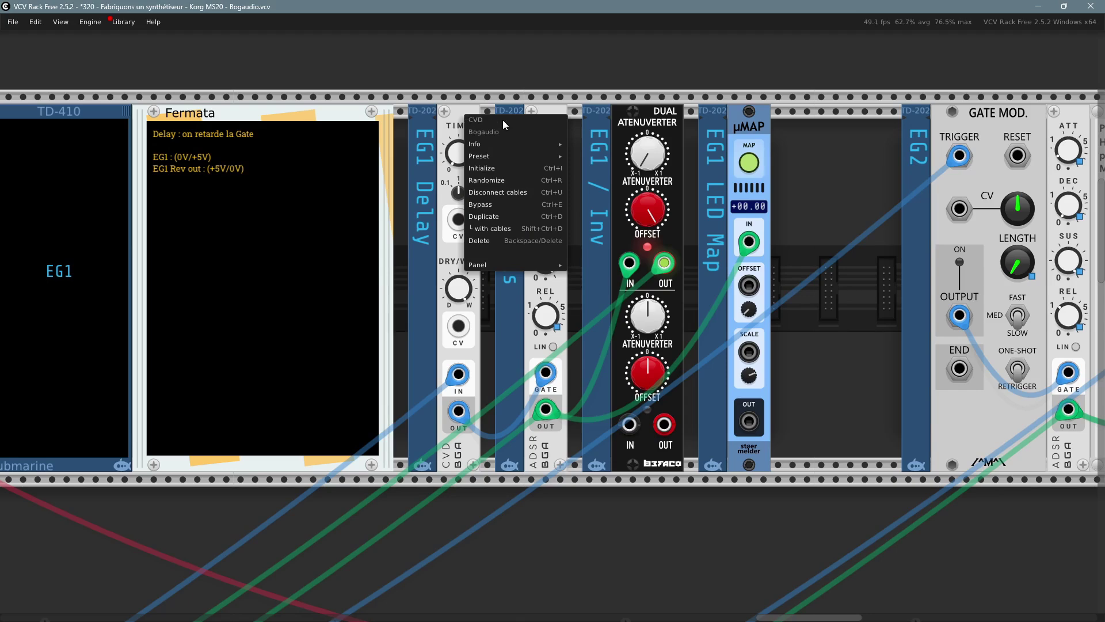
{"action": "mouse_move", "coordinate": [502, 143]}
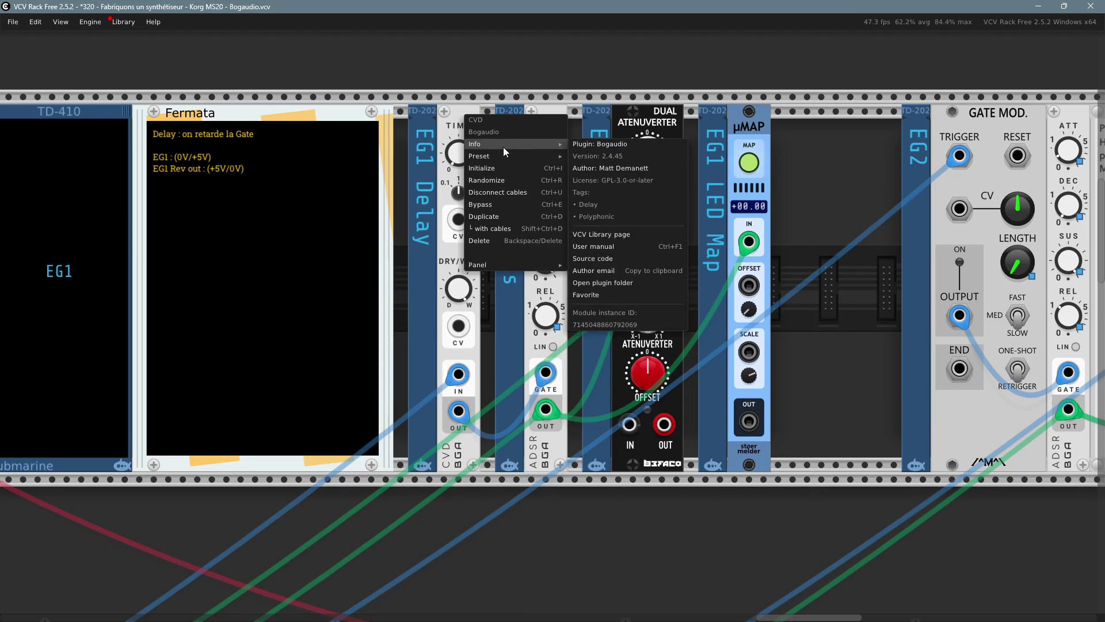
{"action": "left_click", "coordinate": [442, 69]}
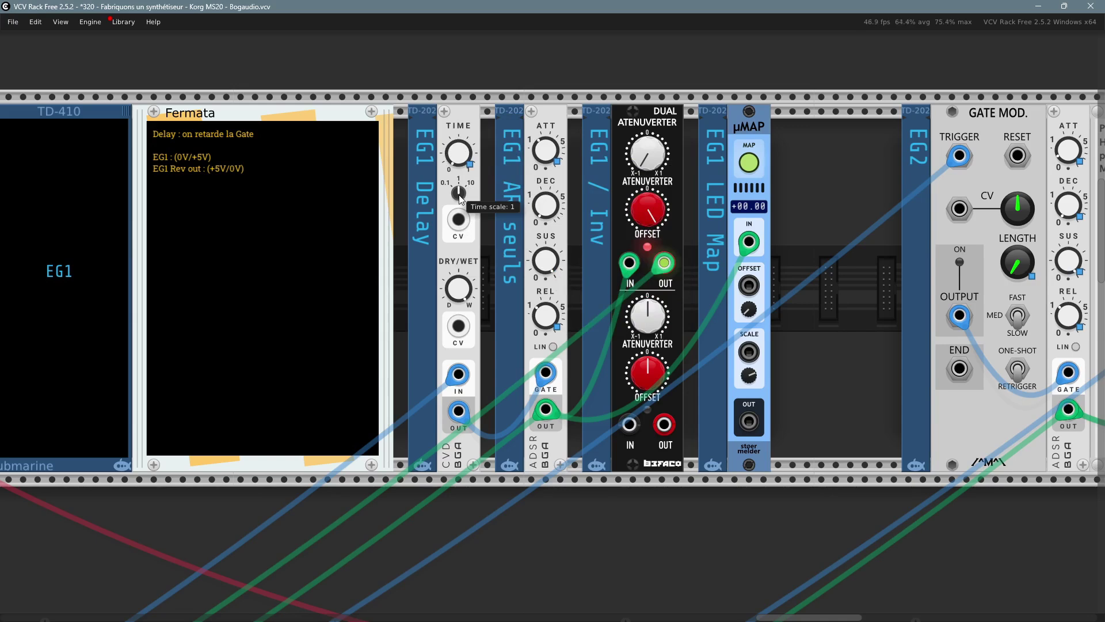
Examine the delay time and time scale controls of the EG1 Delay module up close
{"action": "scroll", "coordinate": [460, 198], "scroll_direction": "up", "scroll_amount": 1}
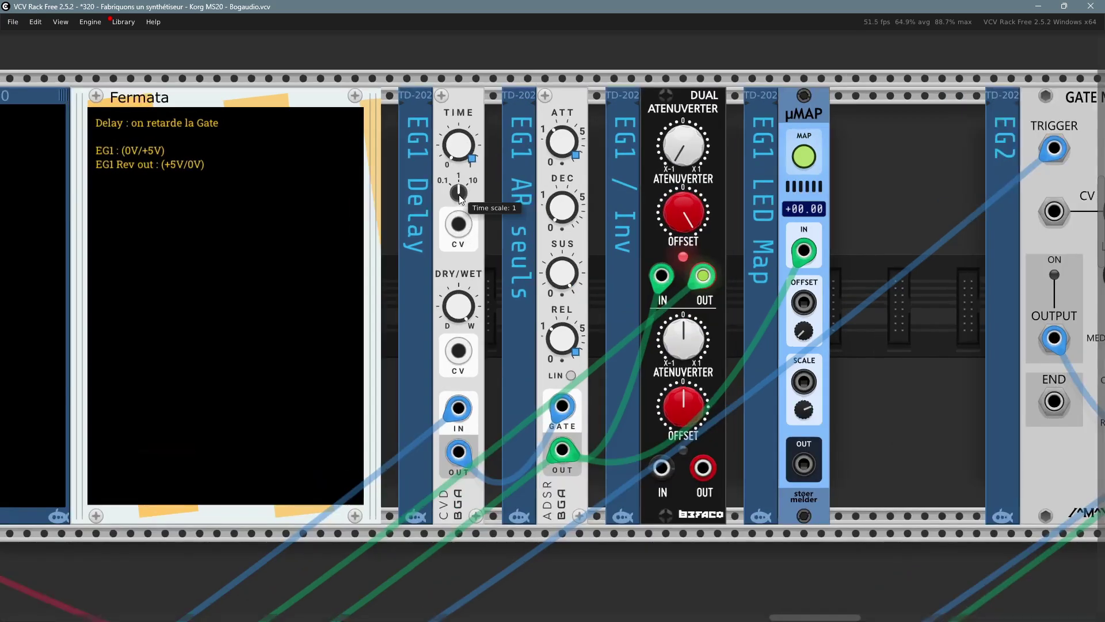
{"action": "scroll", "coordinate": [452, 216], "scroll_direction": "up", "scroll_amount": 1}
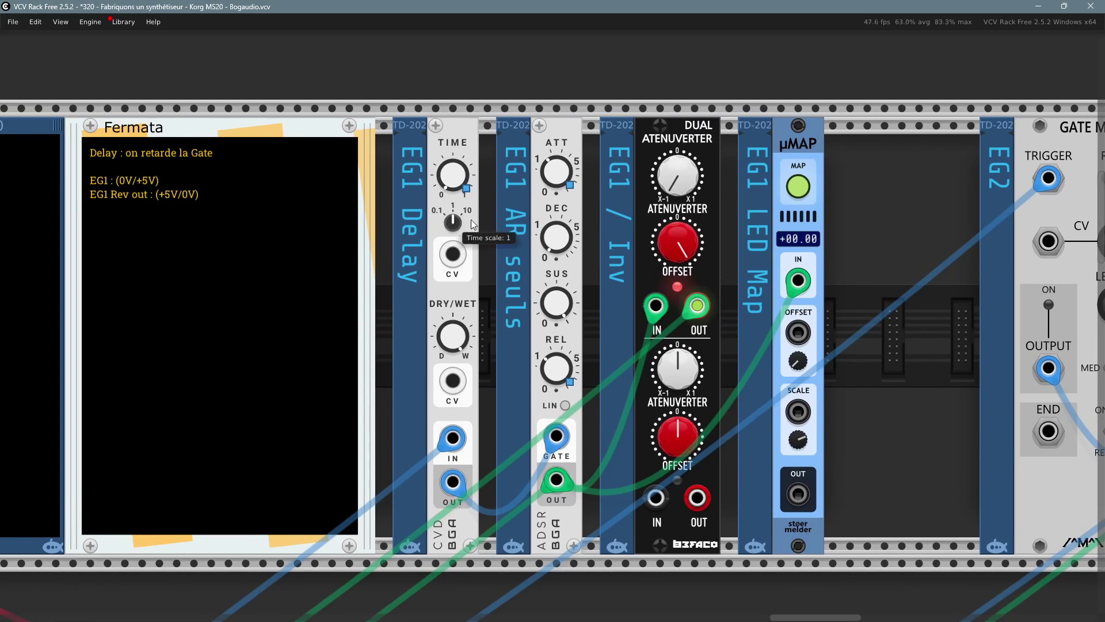
{"action": "scroll", "coordinate": [886, 272], "scroll_direction": "down", "scroll_amount": 2}
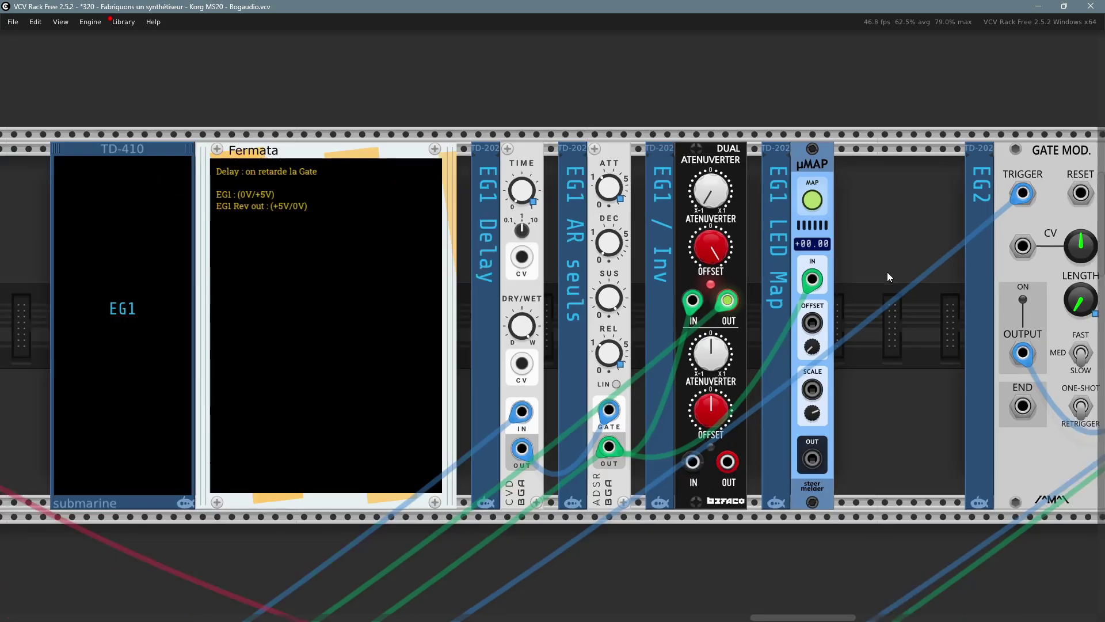
Select the EG1 LED Map label together with its µMAP module to point them out, and clear the selection
{"action": "left_click_drag", "start_coordinate": [886, 272], "coordinate": [756, 251]}
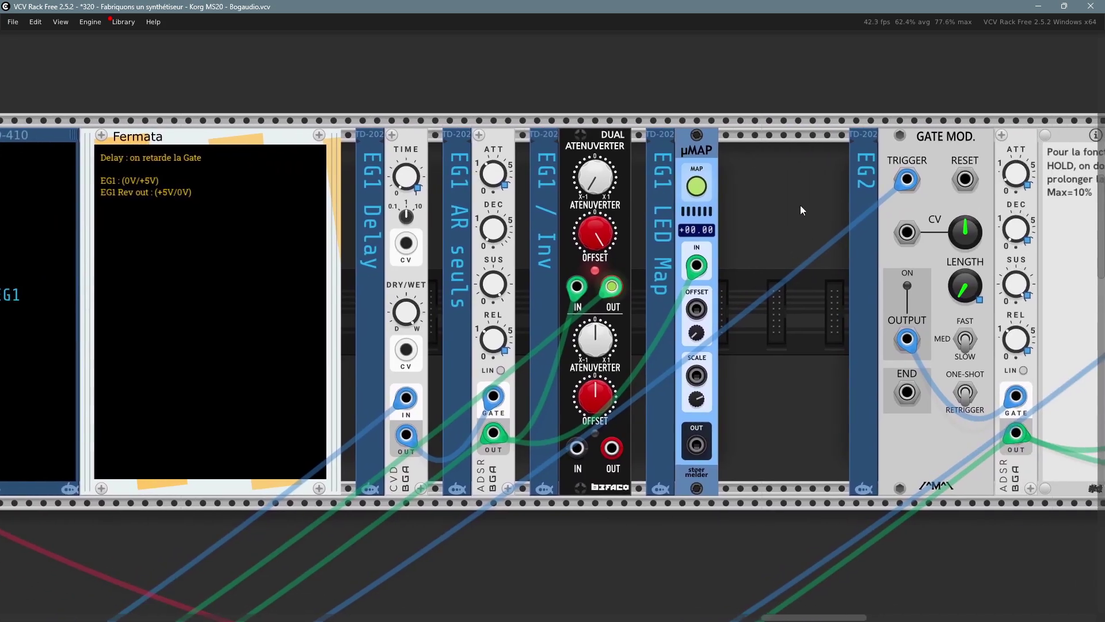
{"action": "left_click_drag", "start_coordinate": [744, 175], "coordinate": [659, 327]}
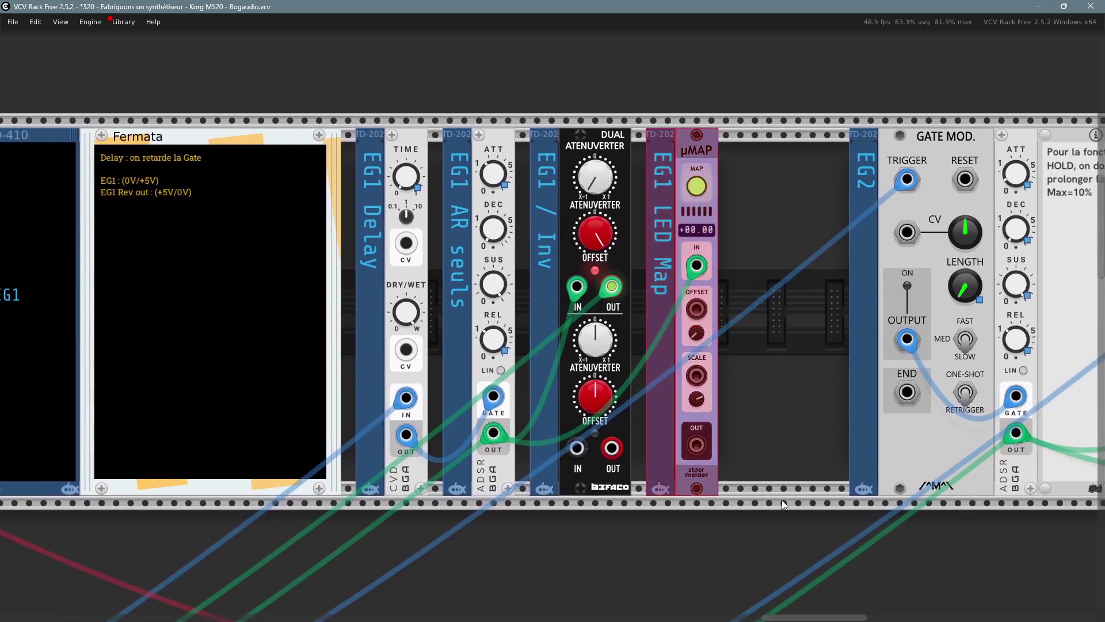
{"action": "left_click", "coordinate": [768, 379]}
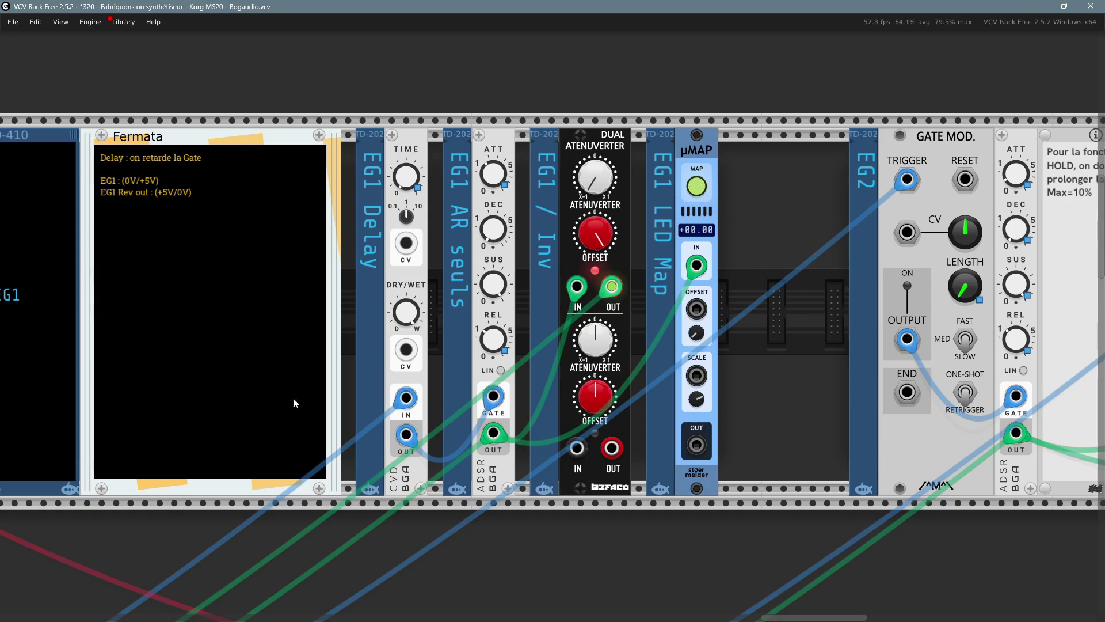
Move on from the EG1 modules to the EG2 gate modifier, ADSR envelope and µMAP modules
{"action": "scroll", "coordinate": [173, 533], "scroll_direction": "down", "scroll_amount": 3}
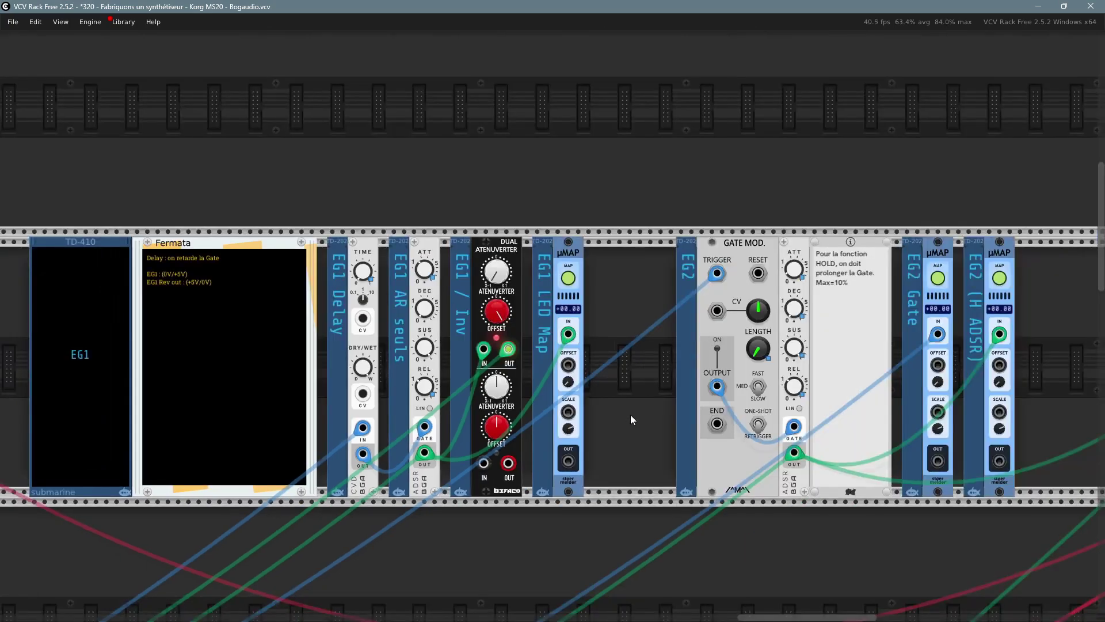
{"action": "left_click_drag", "start_coordinate": [630, 415], "coordinate": [637, 367]}
{"action": "scroll", "coordinate": [693, 364], "scroll_direction": "up", "scroll_amount": 1}
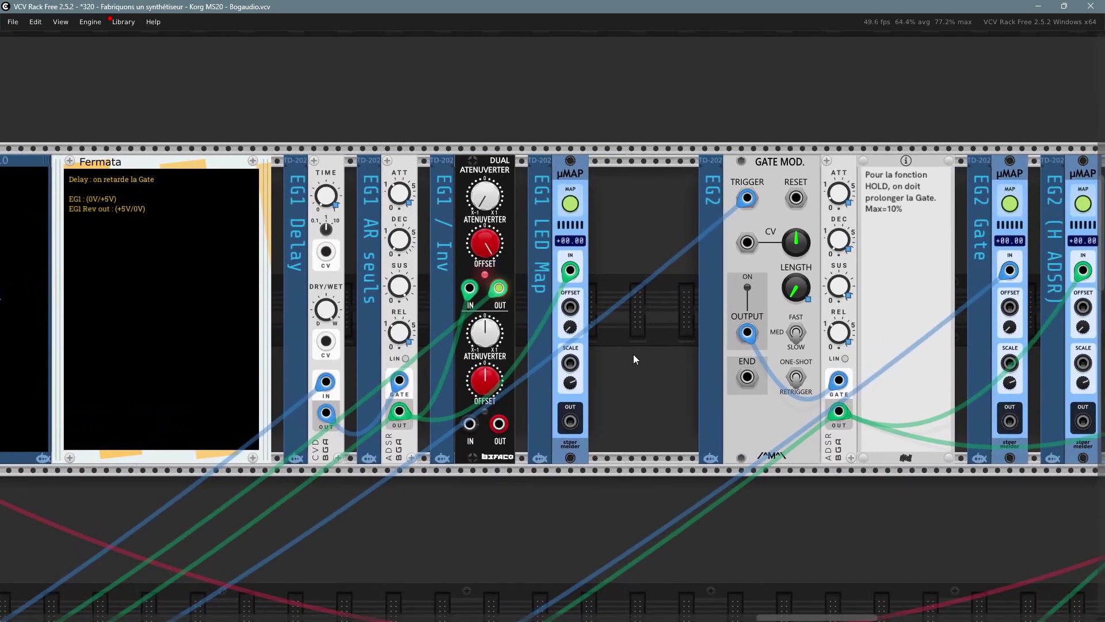